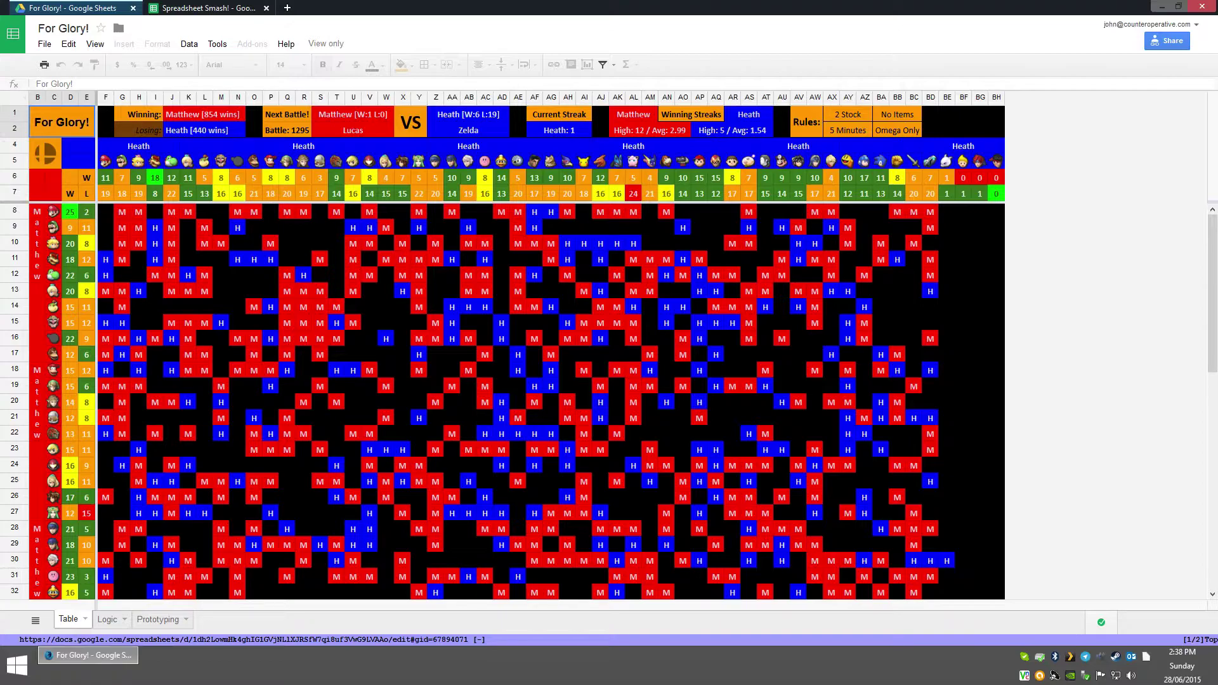
- Switch to the browser tab holding the blank Spreadsheet Smash! template
key(ctrl+Tab)
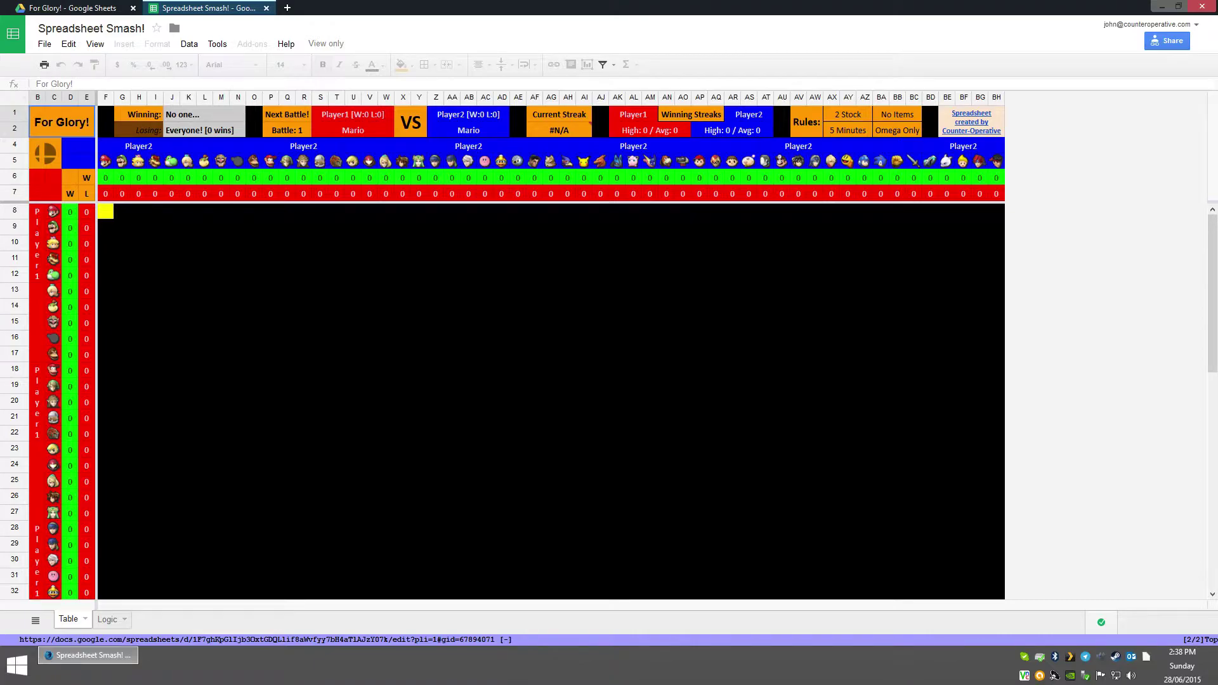
- Make a copy of the spreadsheet named 'Spreadsheet Smash!', dropping the 'Copy of' prefix
click(45, 43)
click(95, 145)
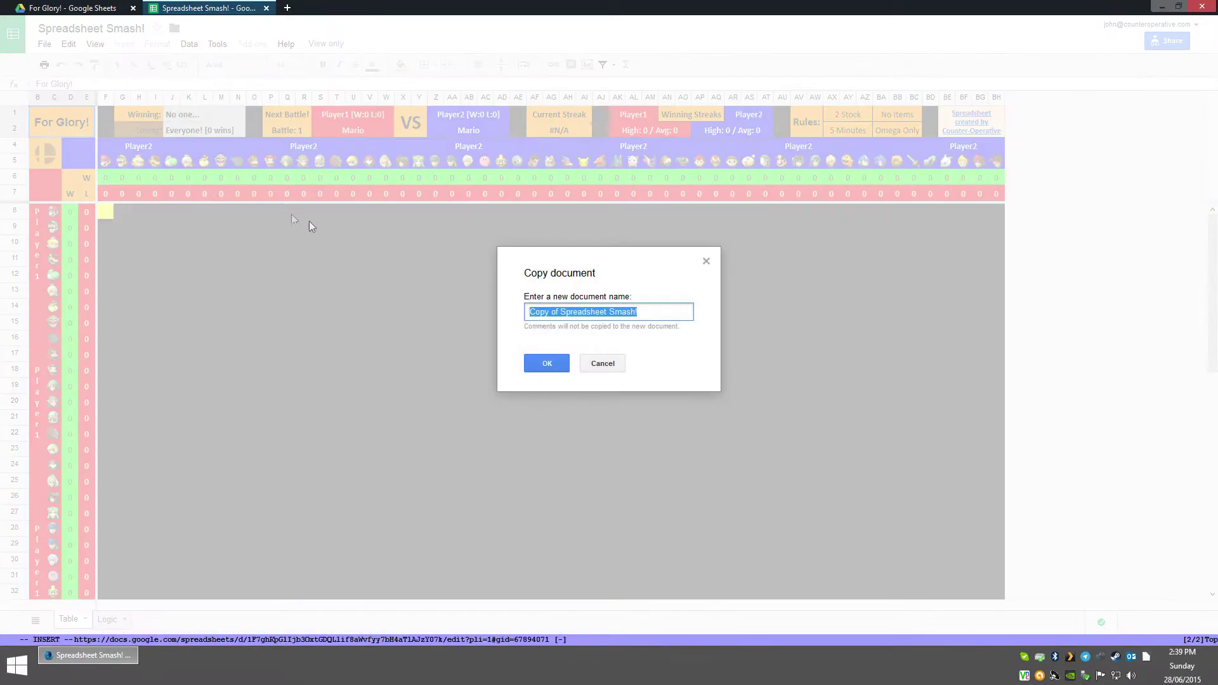
click(529, 312)
drag(560, 312, 485, 288)
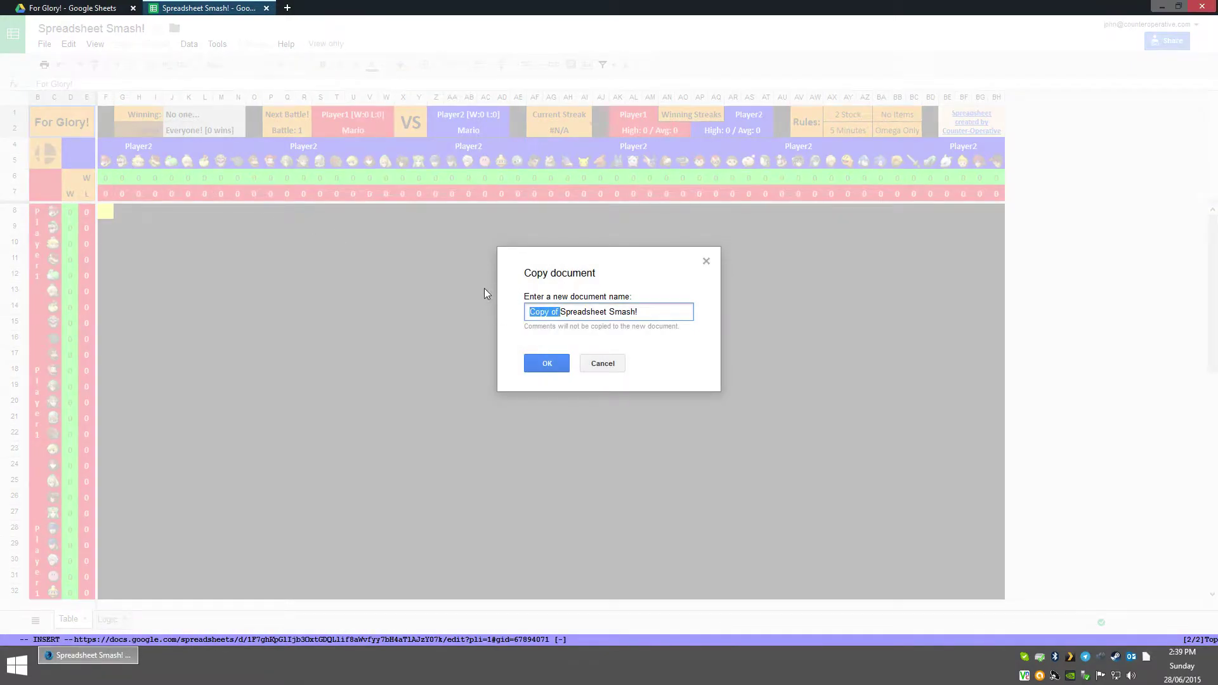
key(BackSpace)
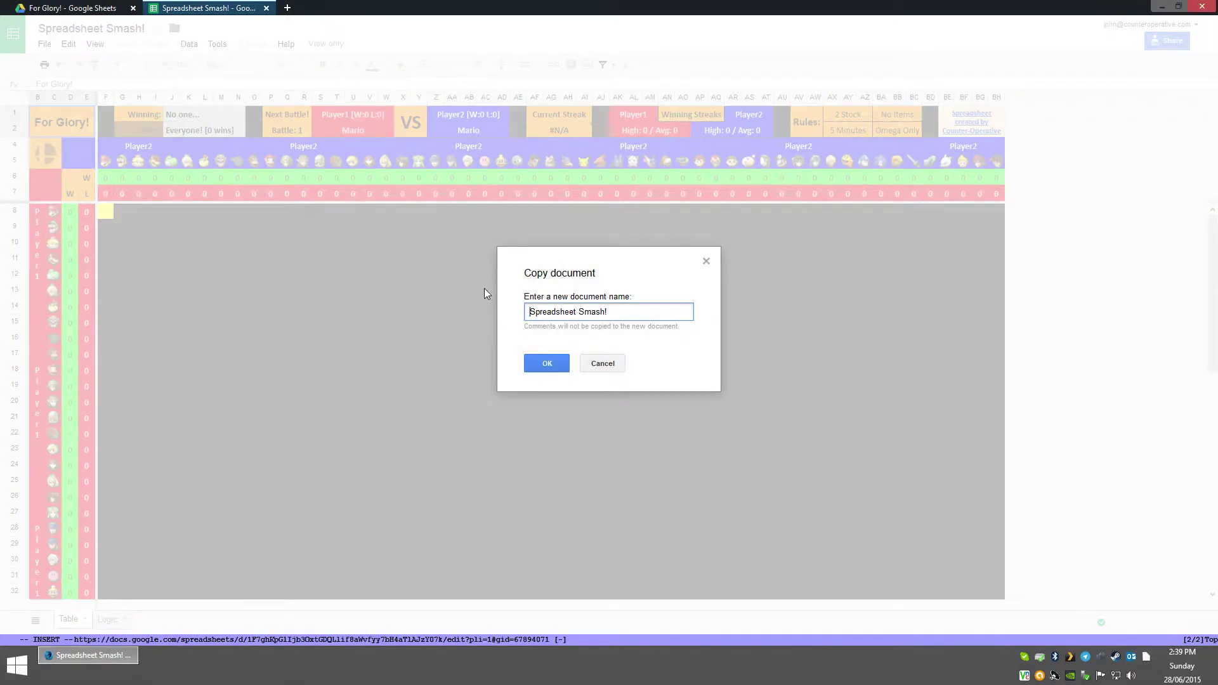
click(546, 362)
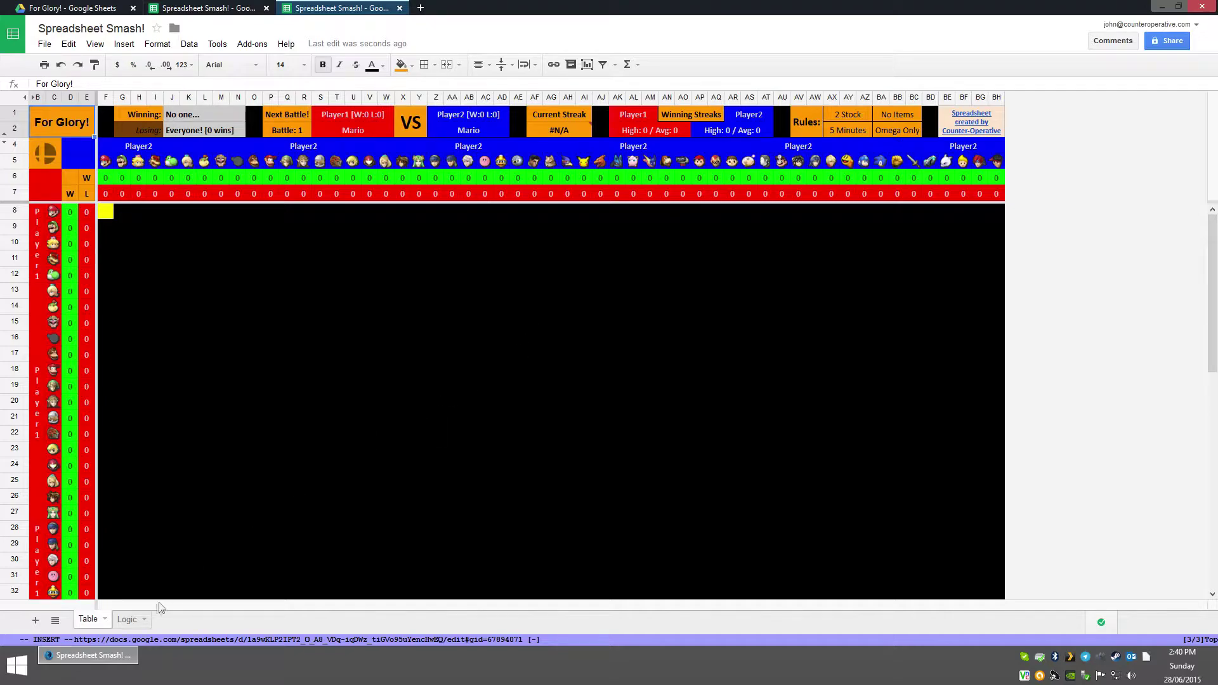
- Open the Logic sheet and inspect the =RAND() formula in A2
click(130, 619)
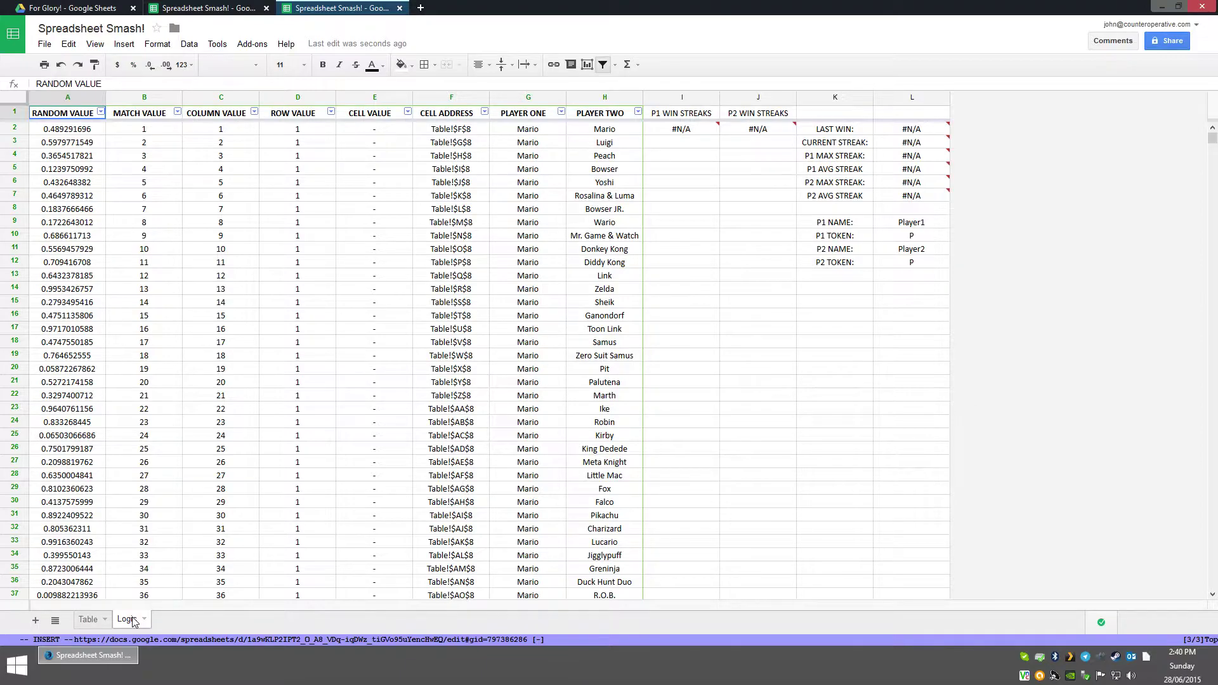
click(66, 132)
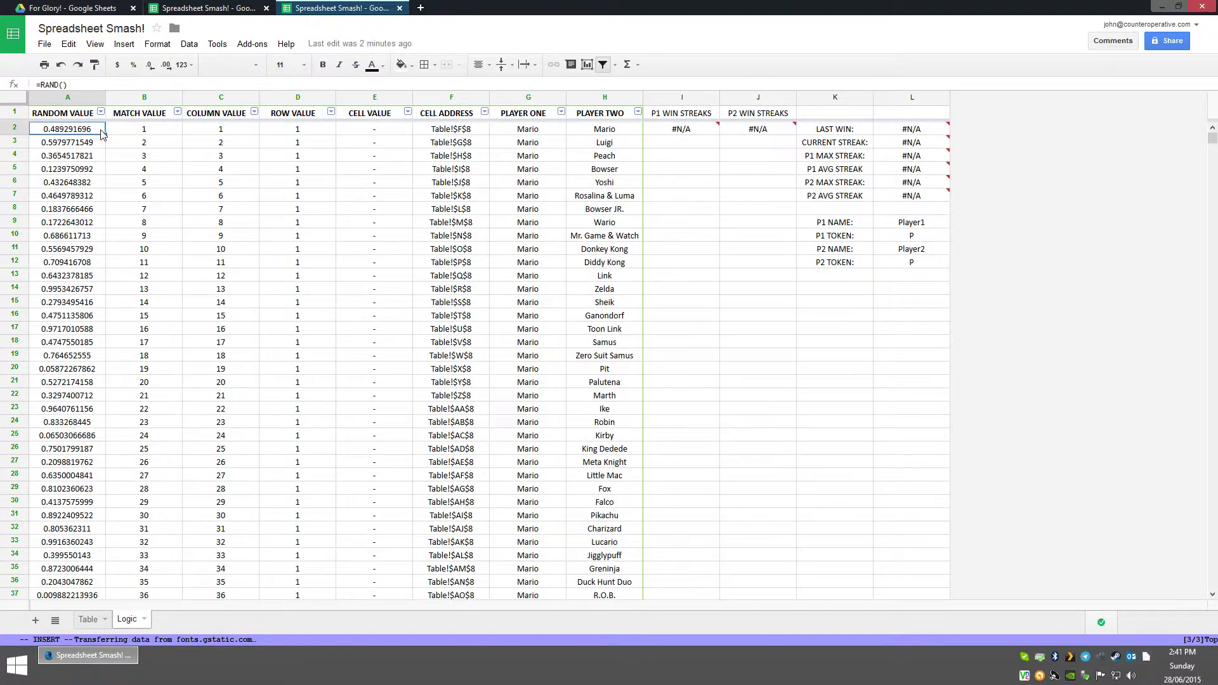
- Enter the two players' names in L9 and L11, then change the second player's name
click(934, 224)
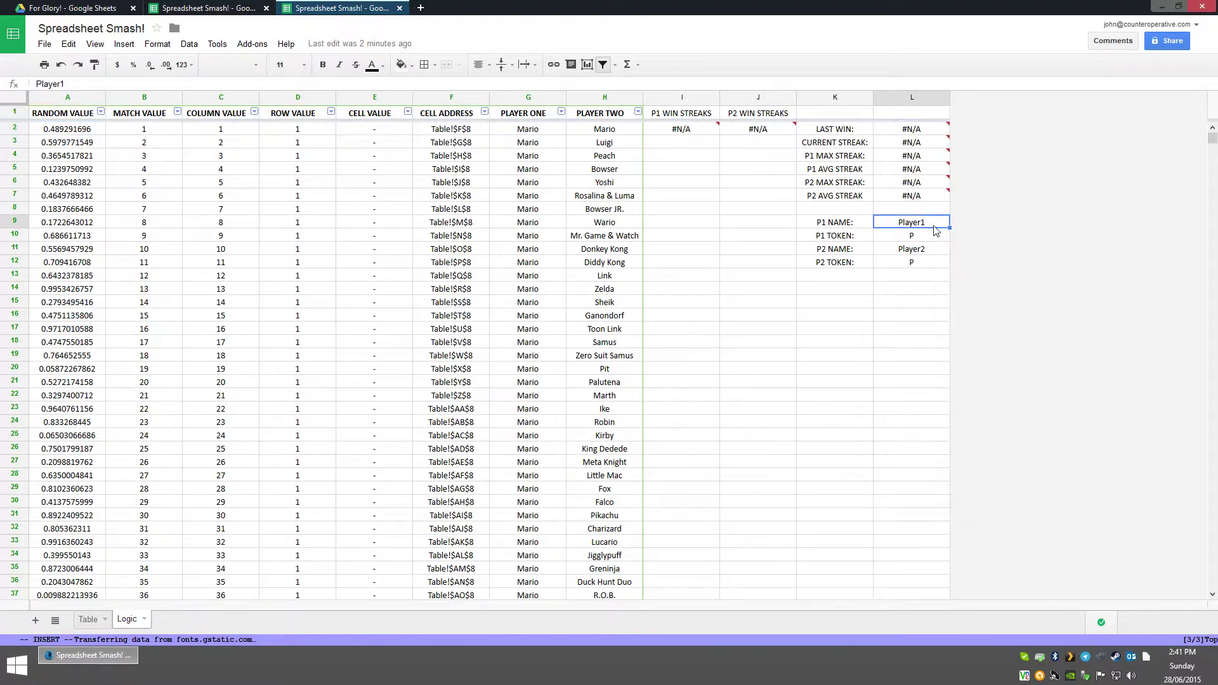
text(Matthew)
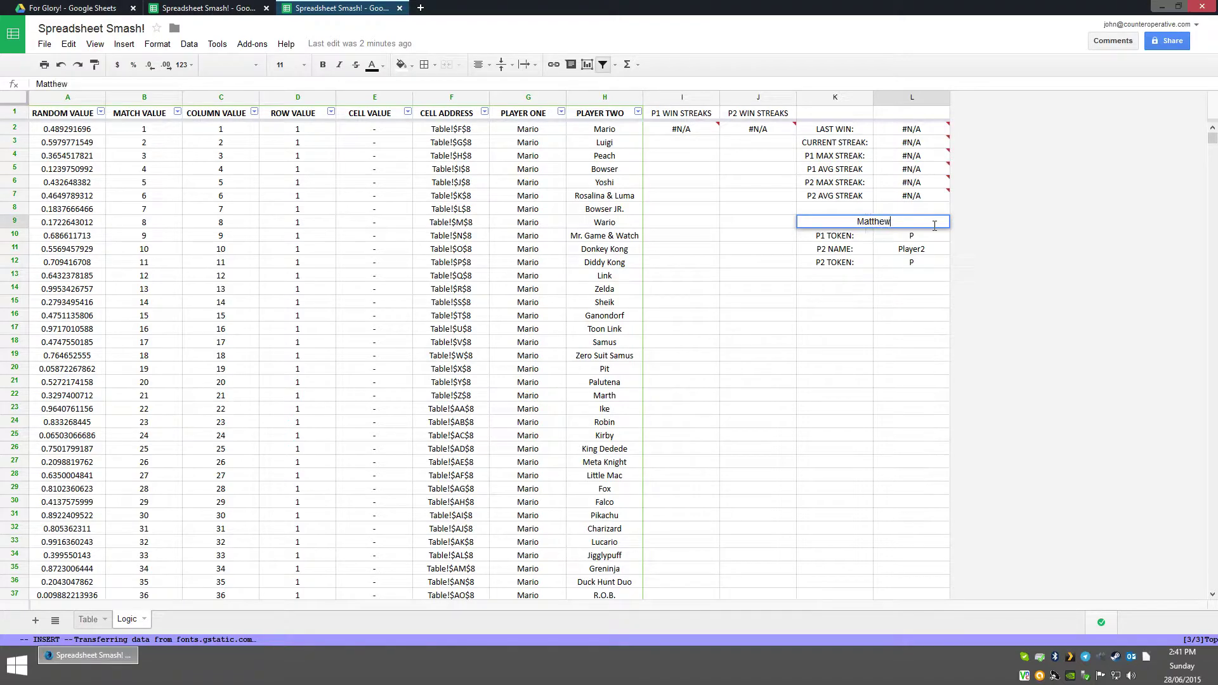
key(Return)
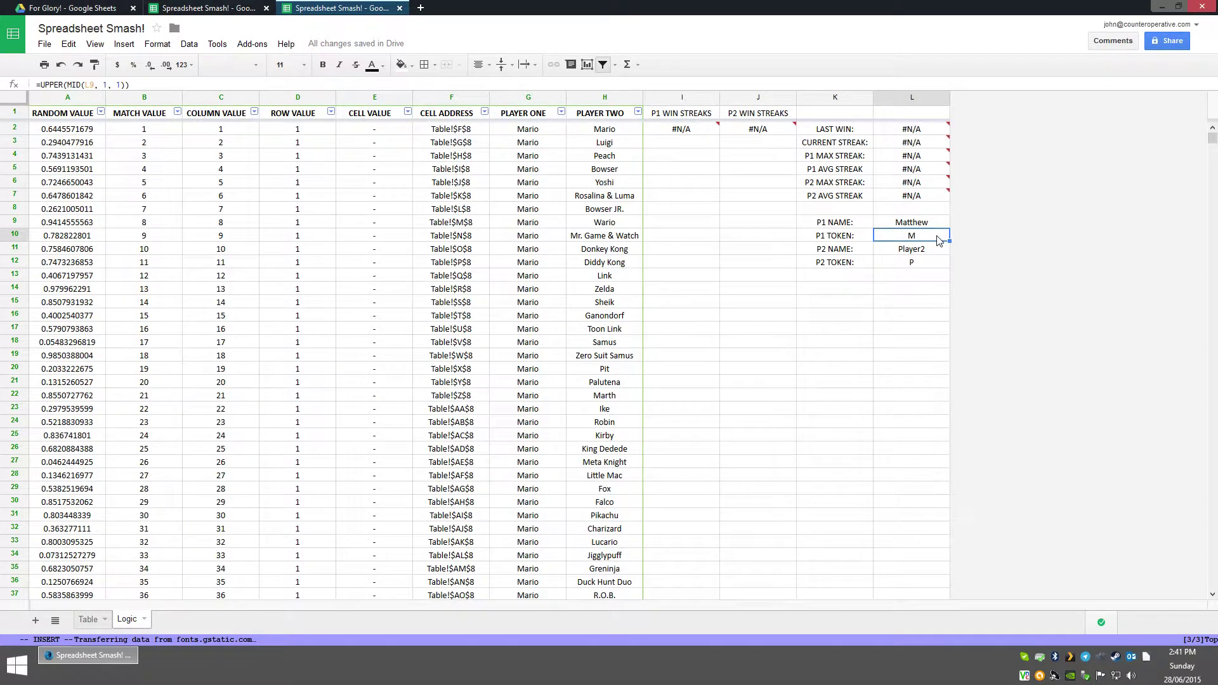
click(933, 253)
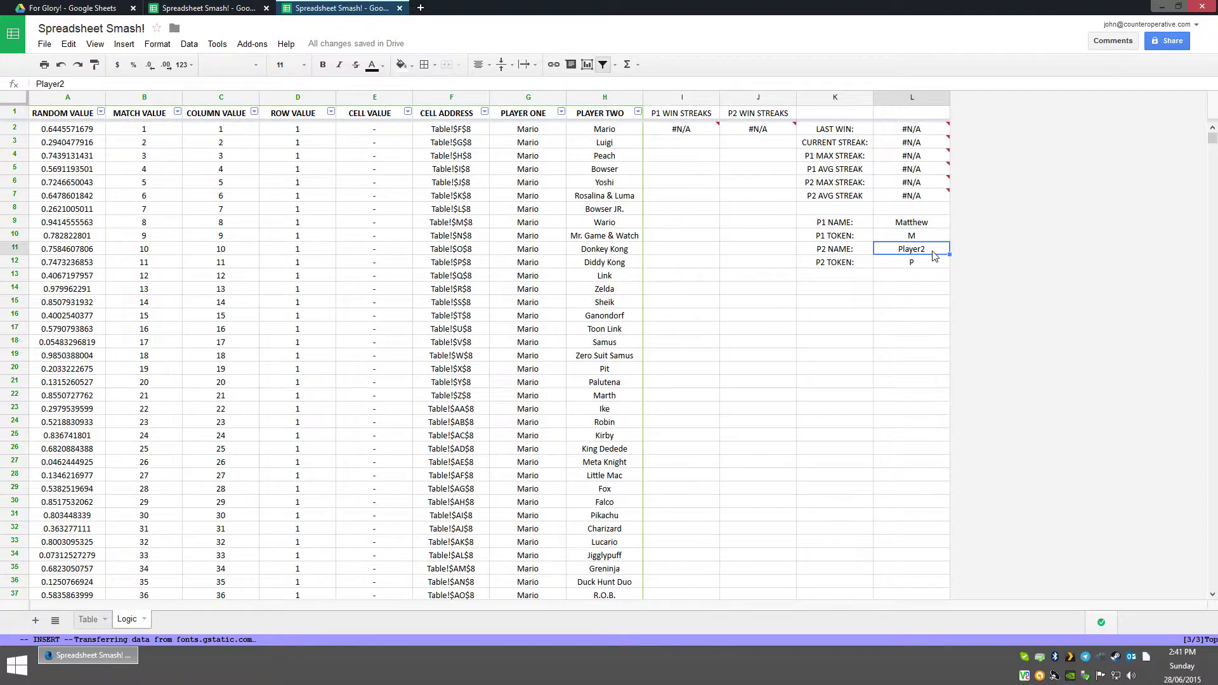
text(Heath)
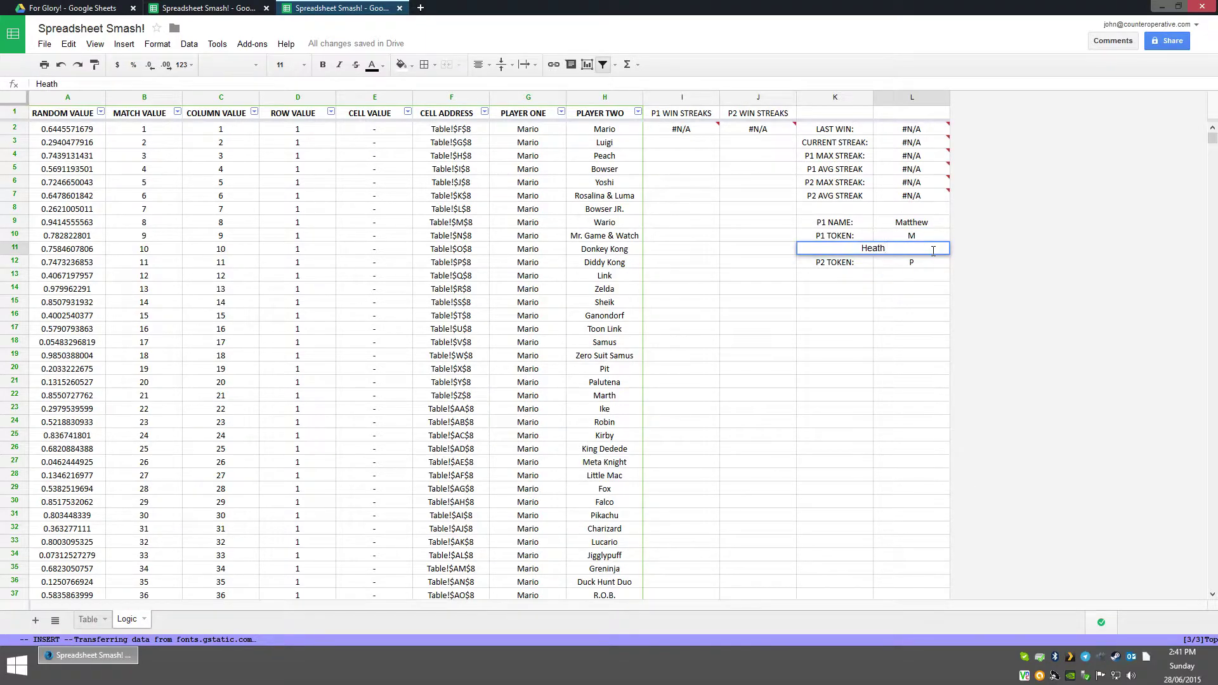
key(Return)
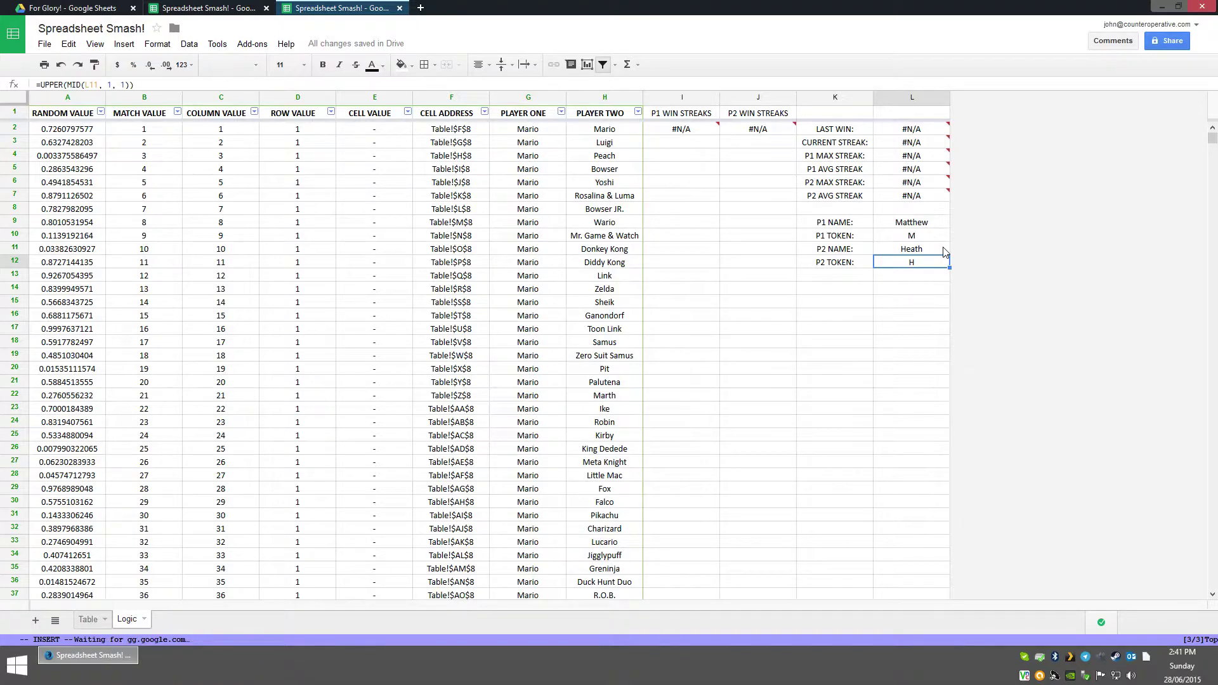
click(943, 252)
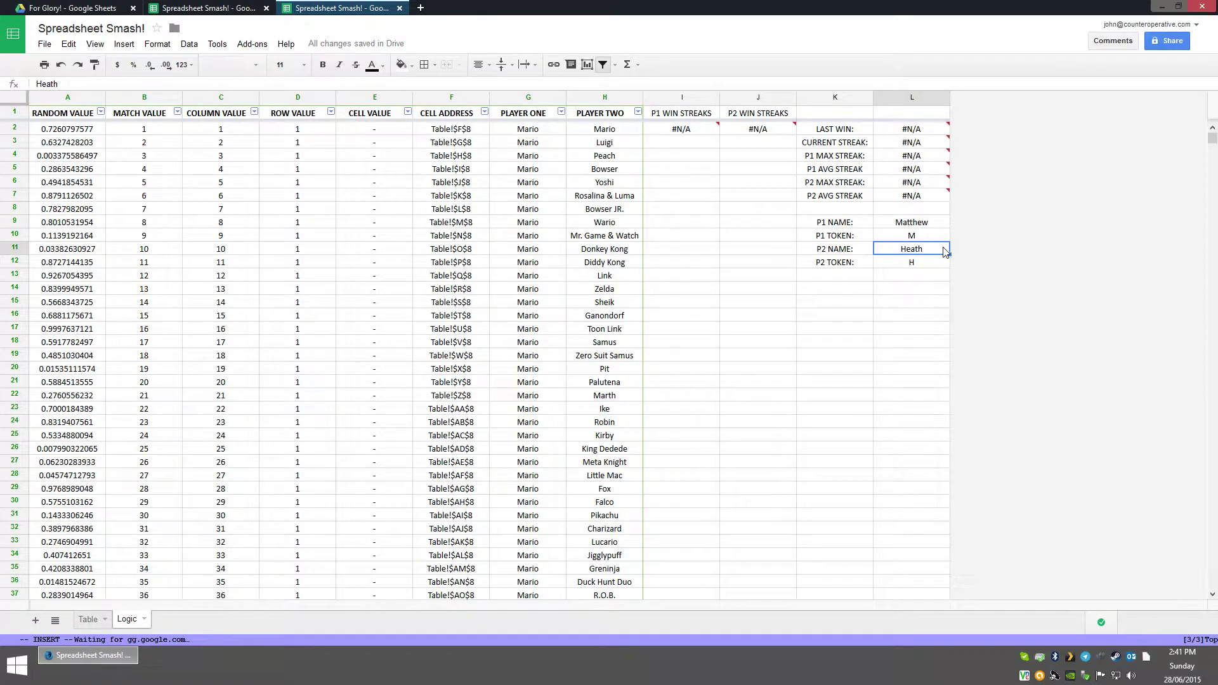
text(Matt)
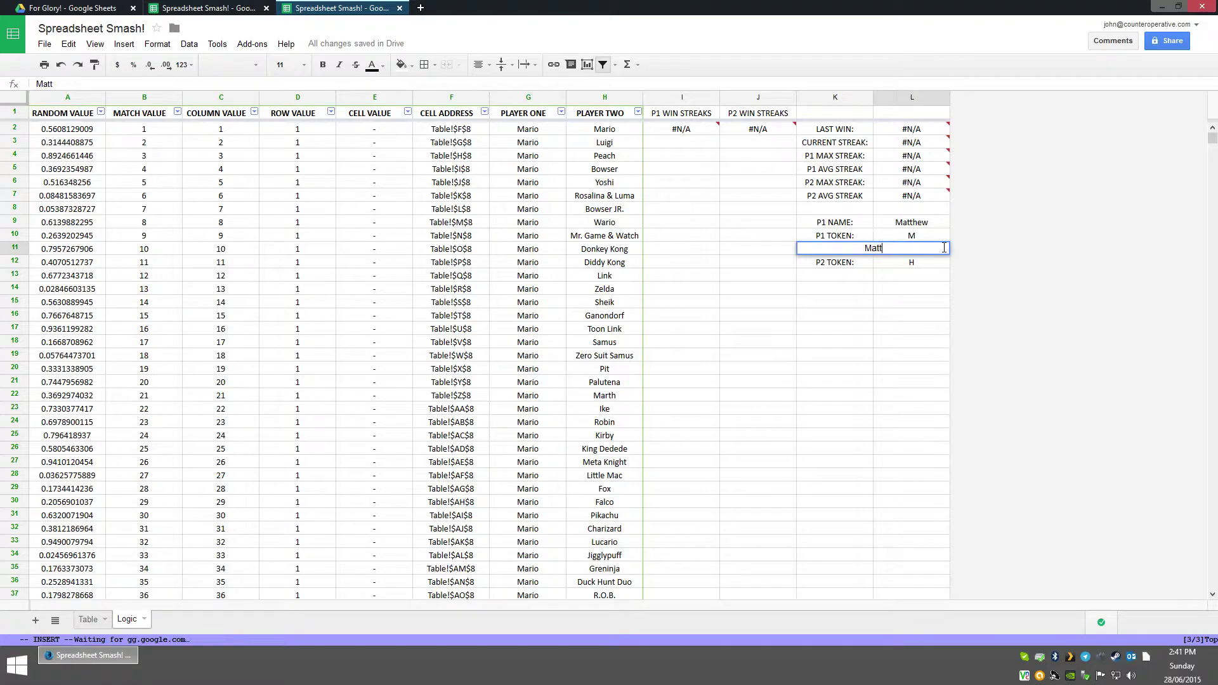
key(Return)
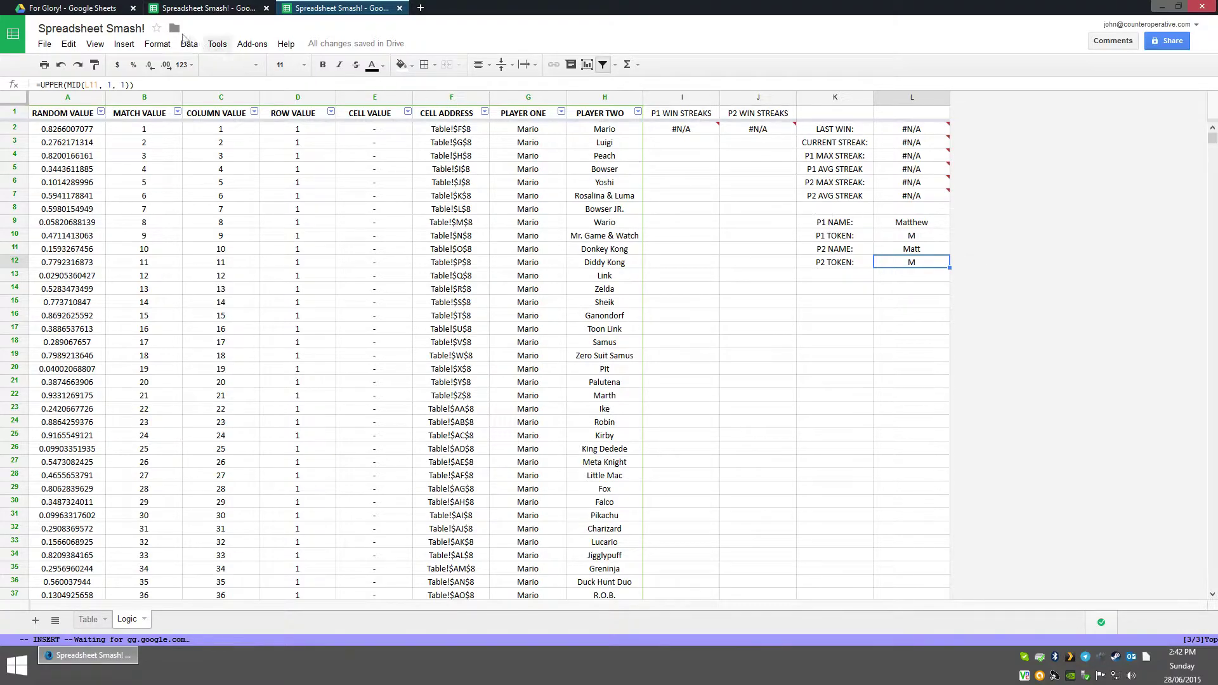
click(72, 9)
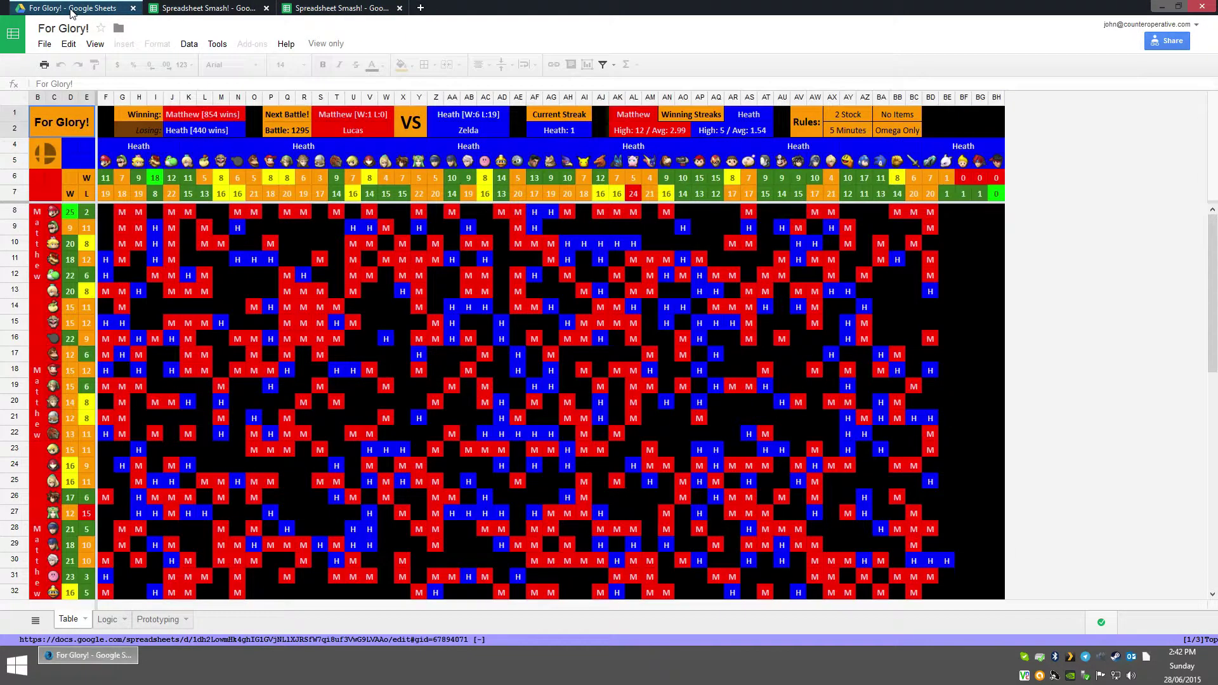
click(155, 231)
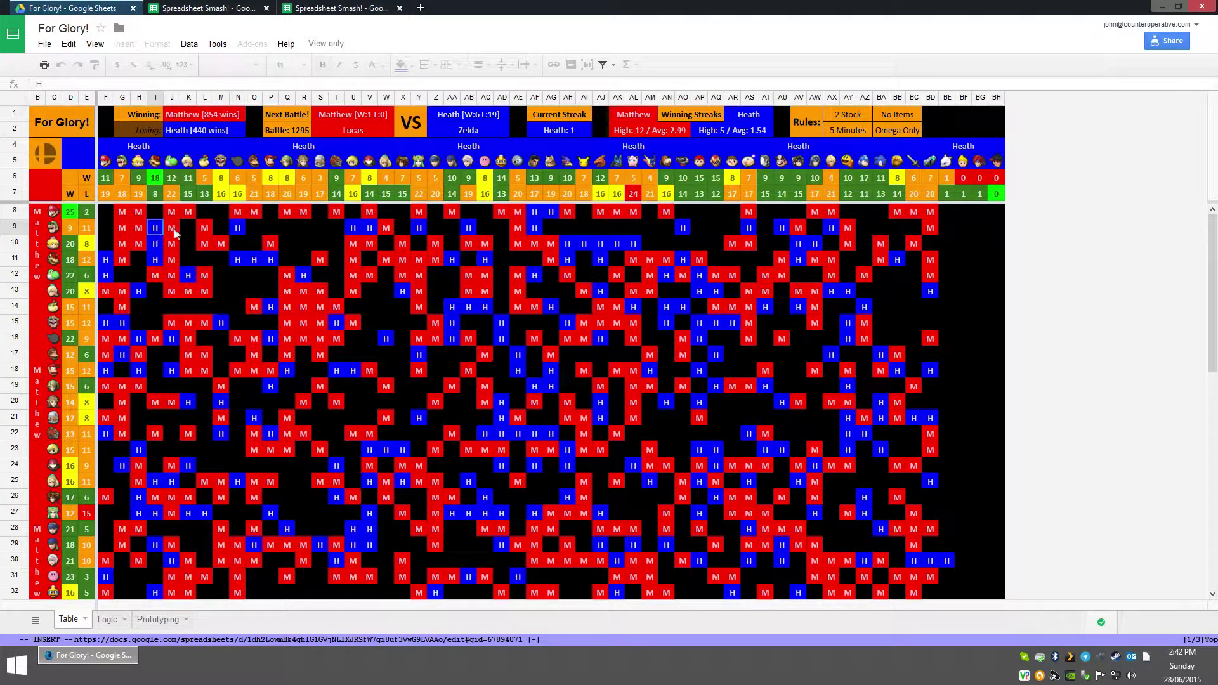
click(177, 233)
click(327, 14)
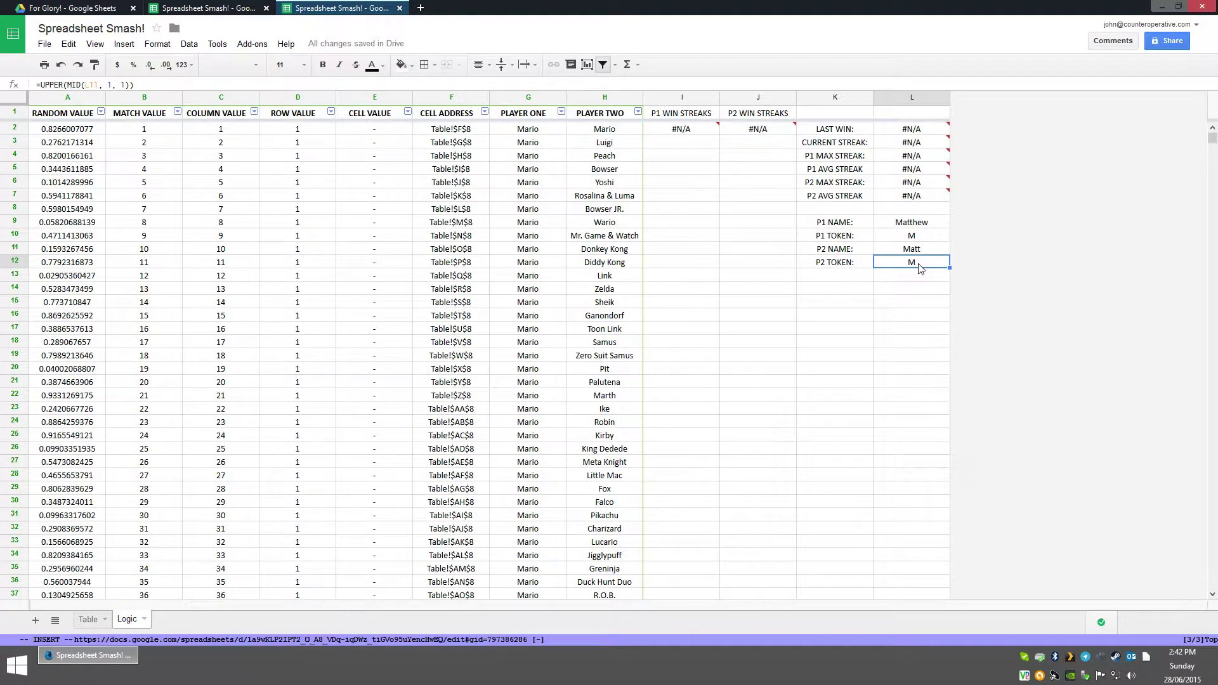
- Undo the stray G entered in L12 and restore the second player's earlier name in L11
text(G)
key(Return)
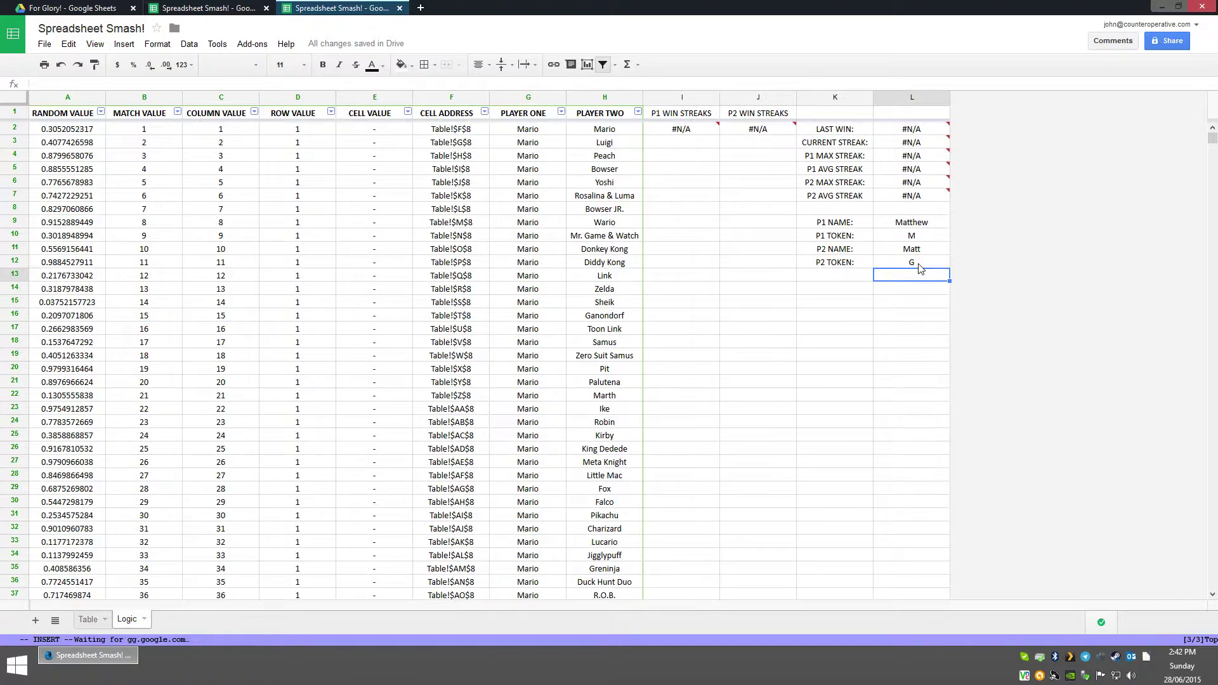
key(ctrl+z)
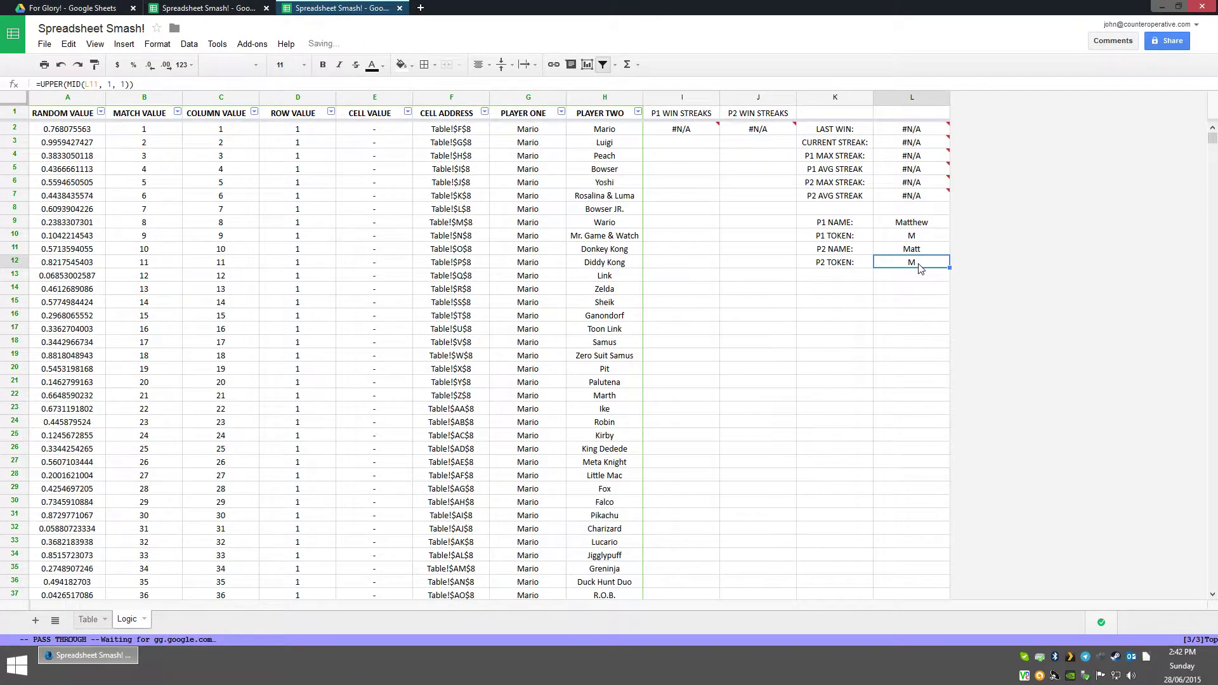
key(Up)
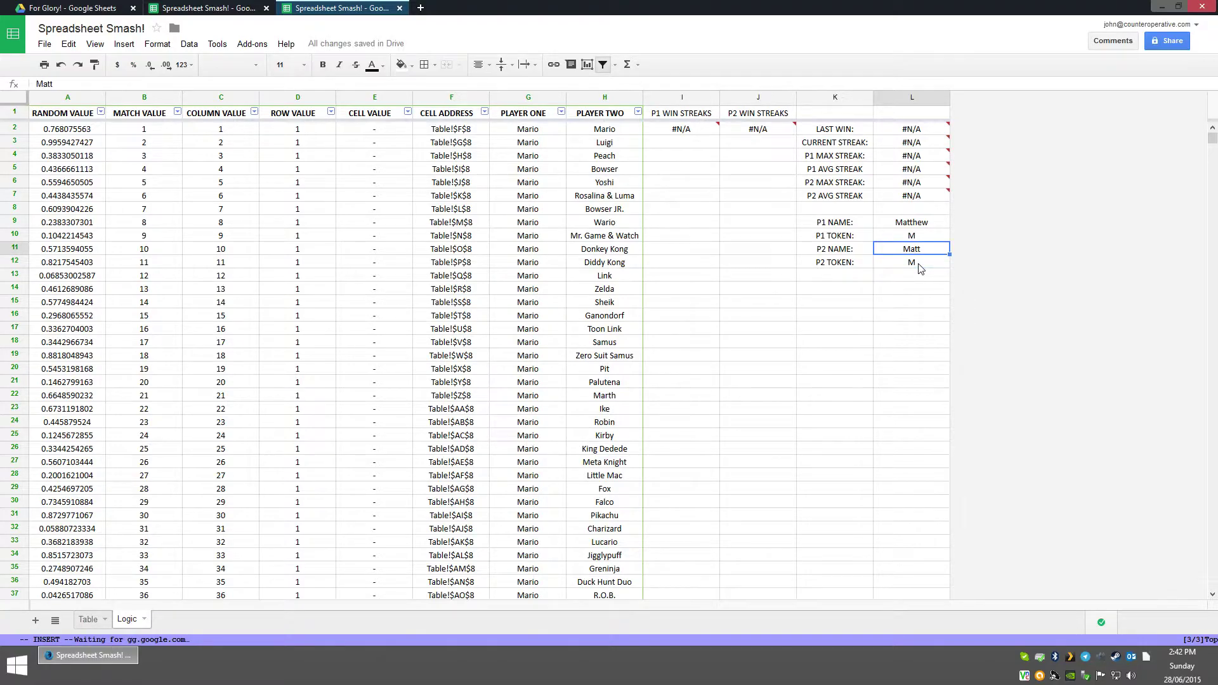
text(Heath)
key(Return)
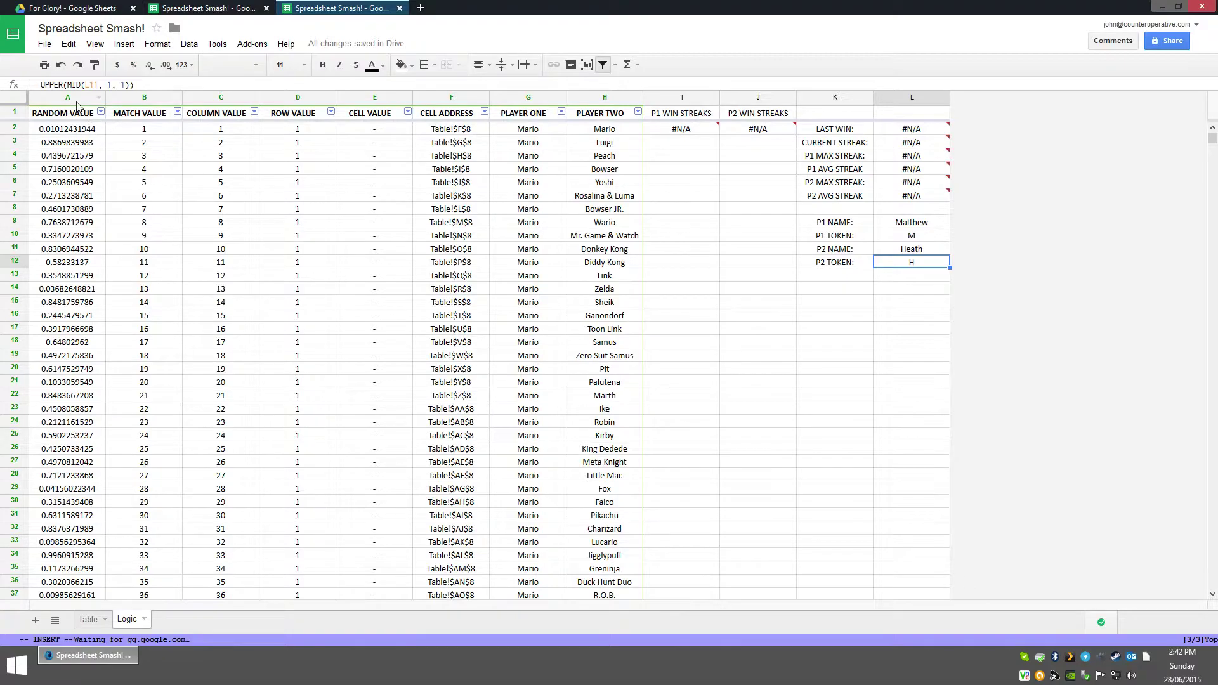
drag(81, 98, 620, 97)
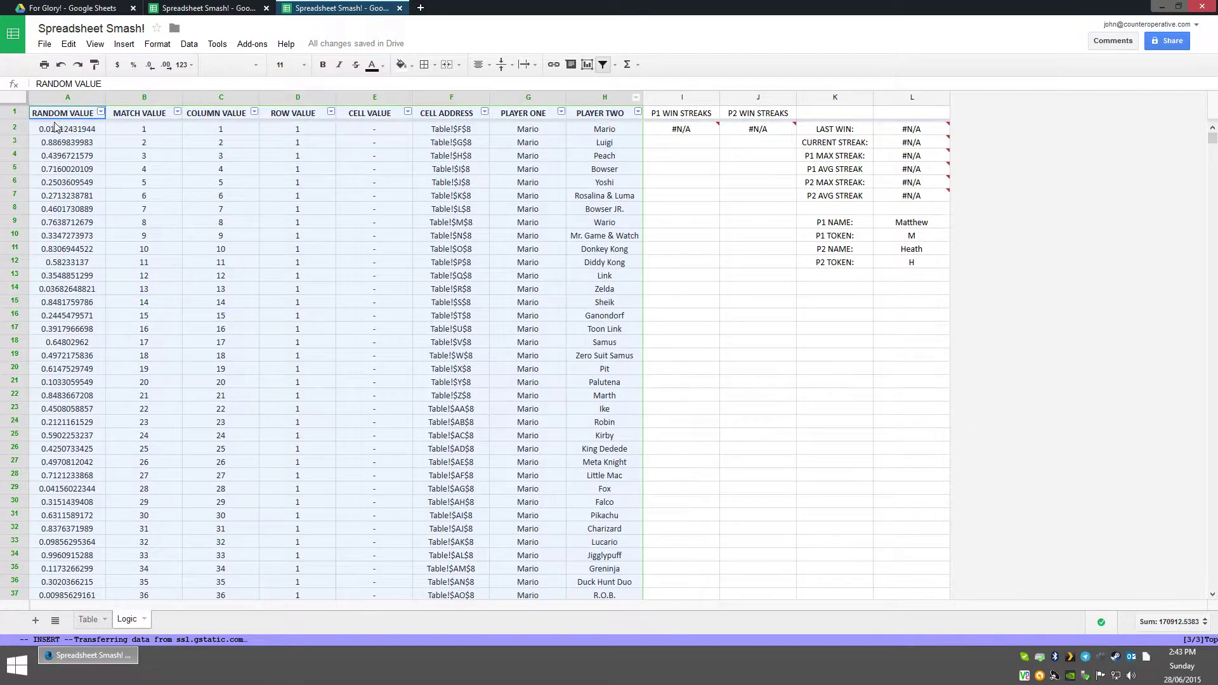
click(81, 131)
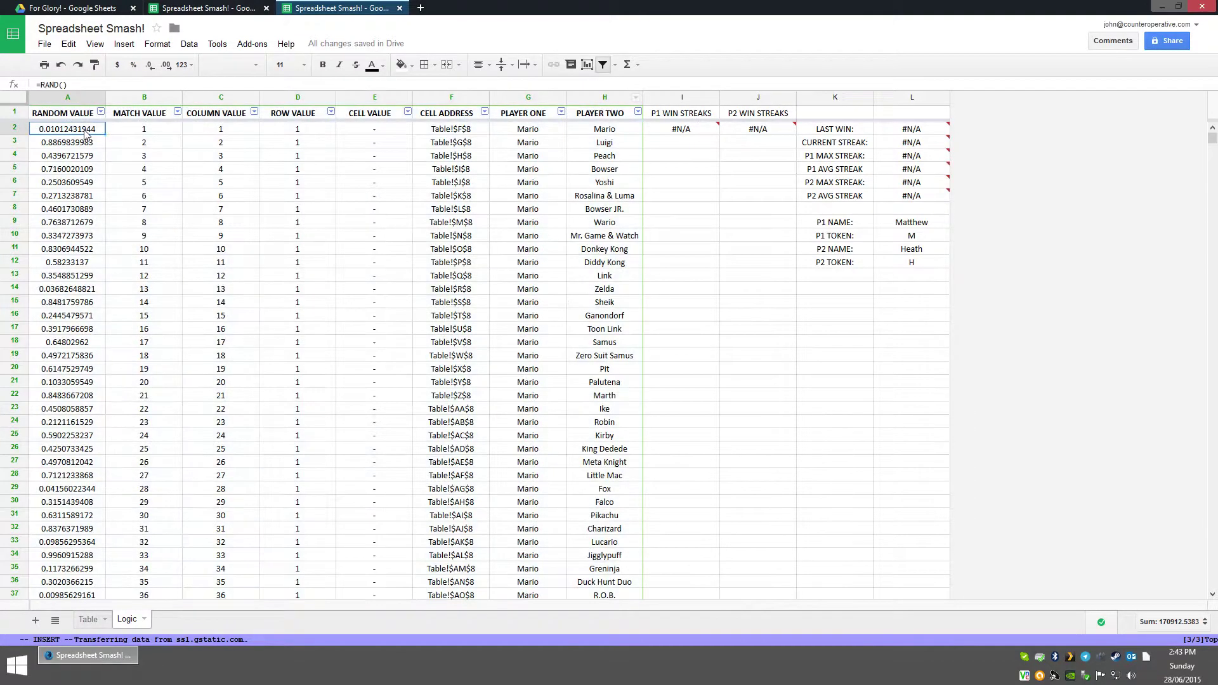
click(238, 135)
click(308, 137)
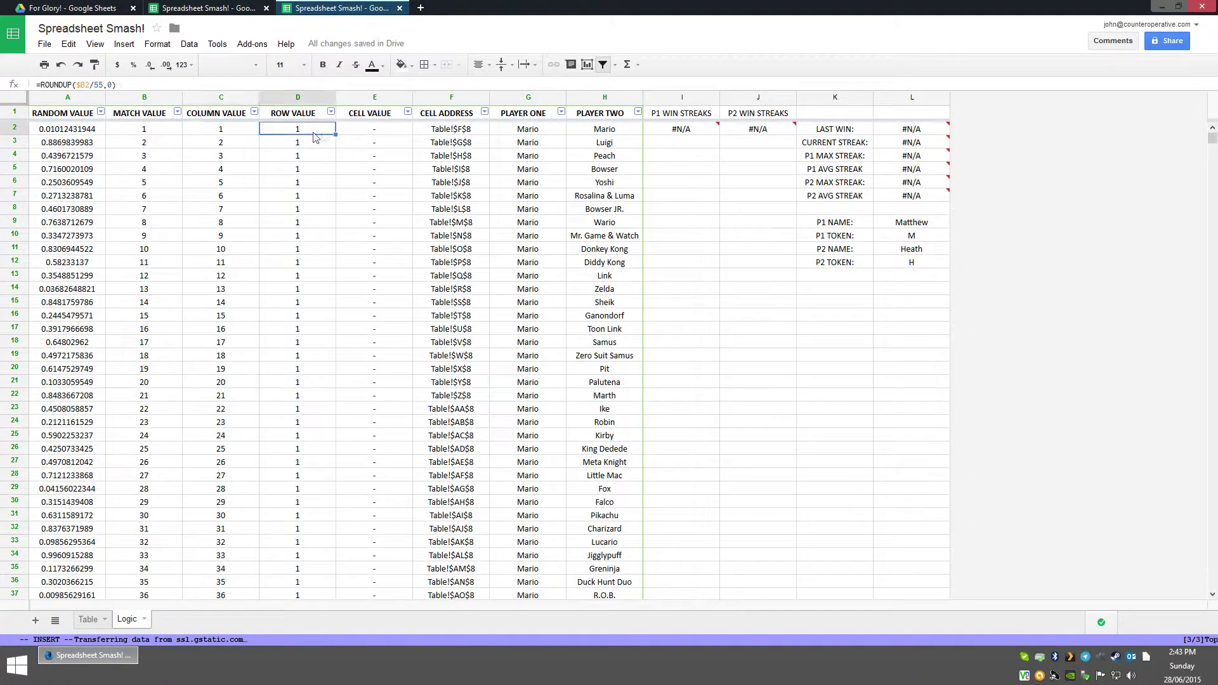
click(482, 135)
click(558, 134)
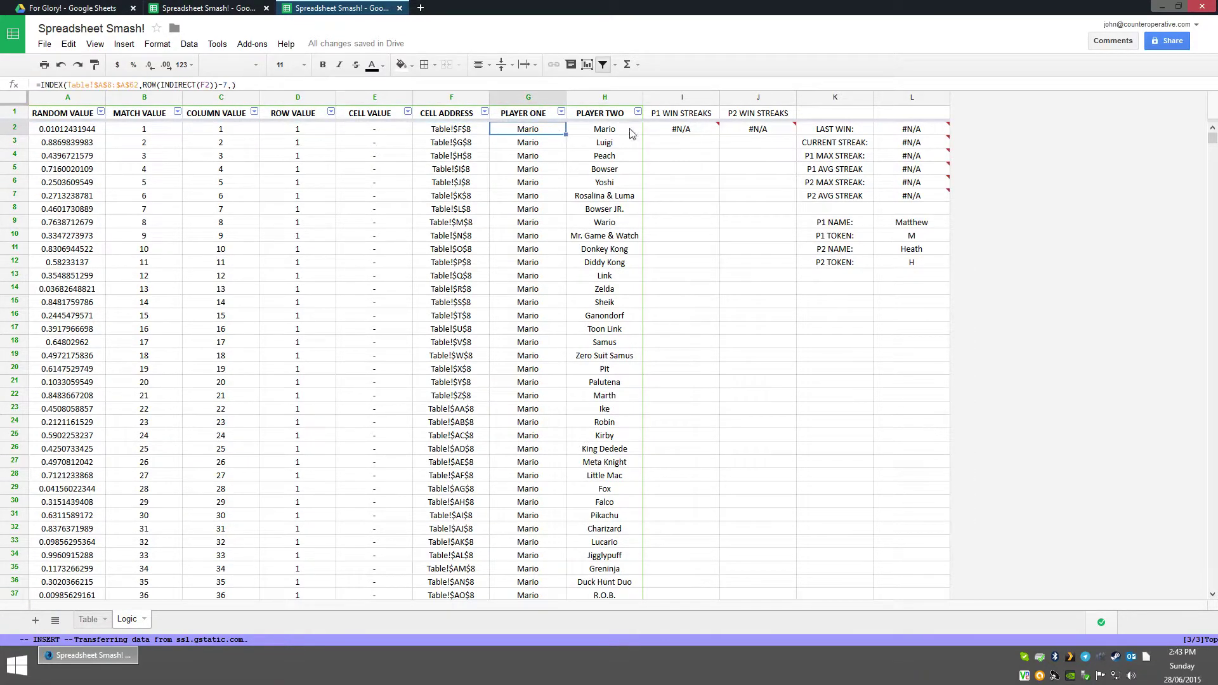
click(609, 135)
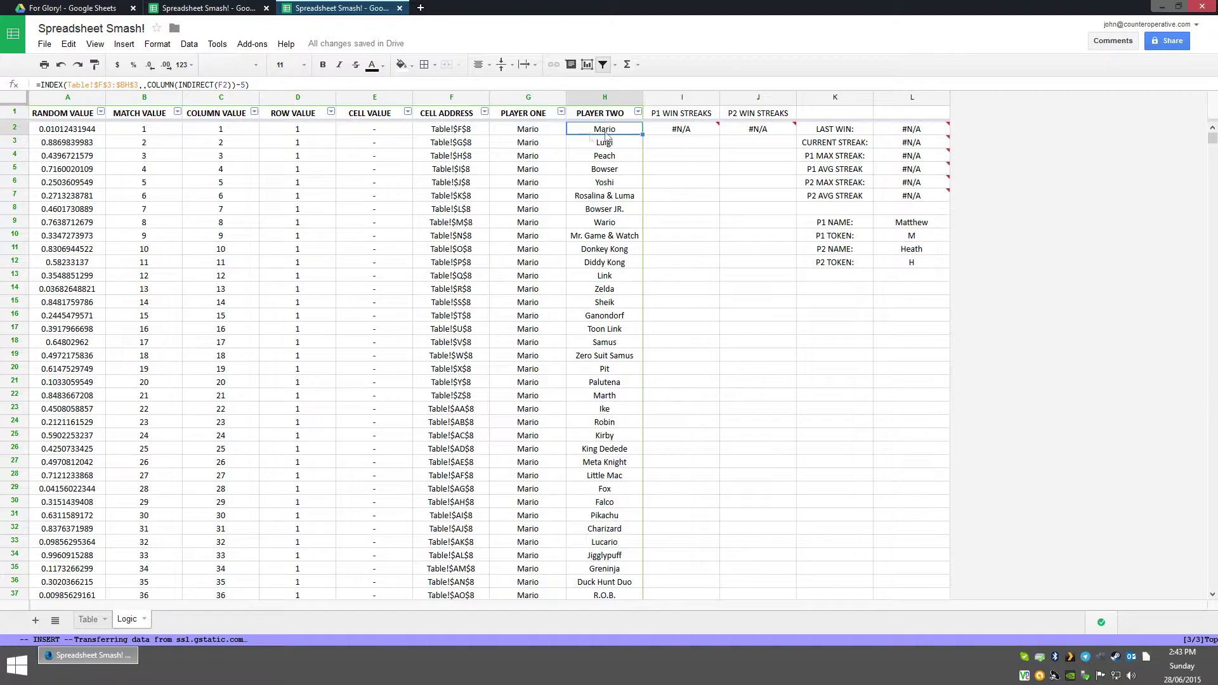
click(392, 134)
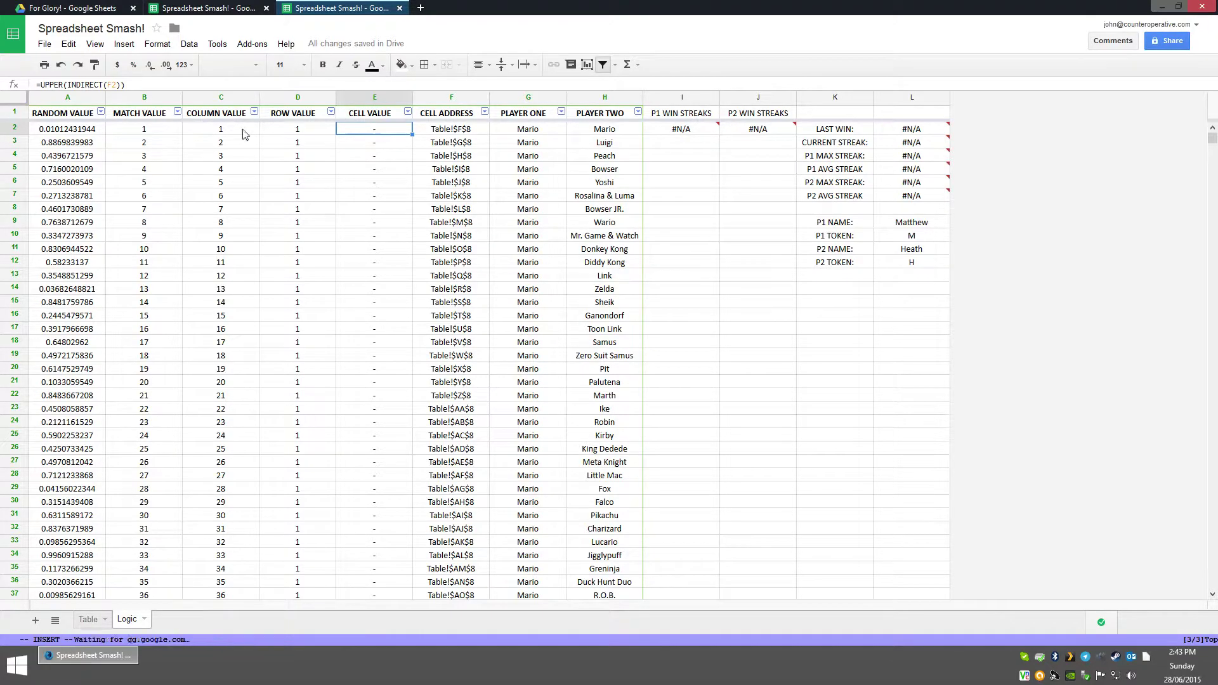
drag(61, 101, 279, 101)
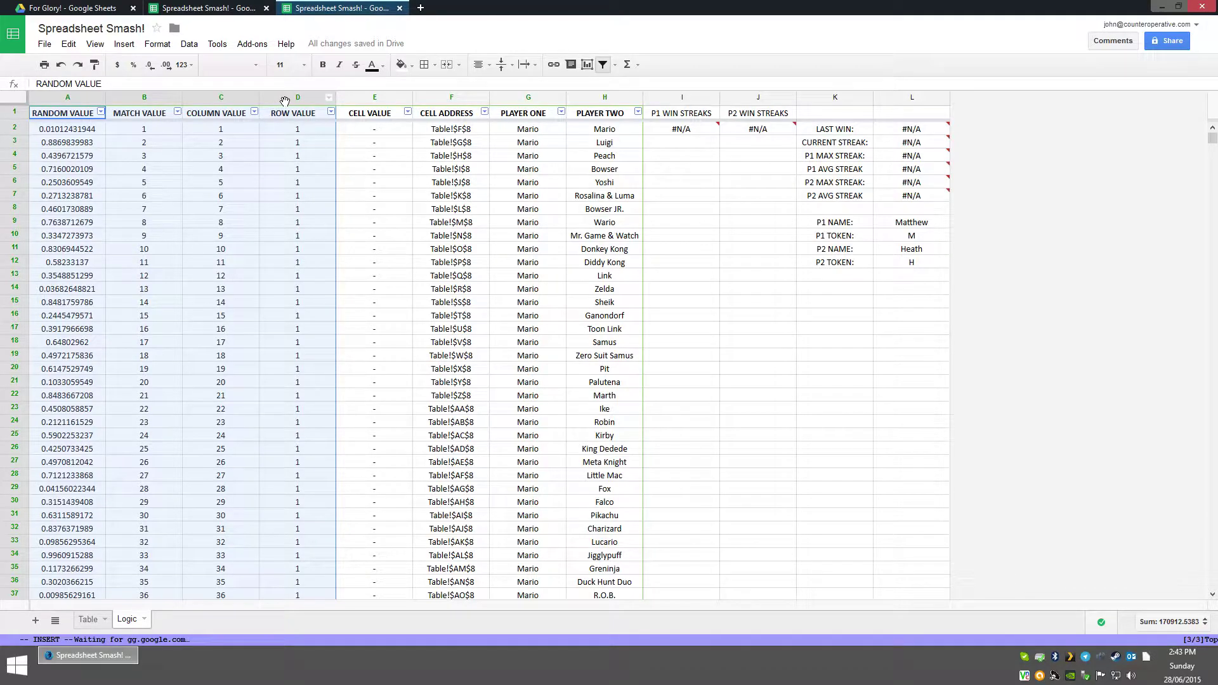
- Replace Logic columns A–D with static values using Paste values only
key(ctrl+v)
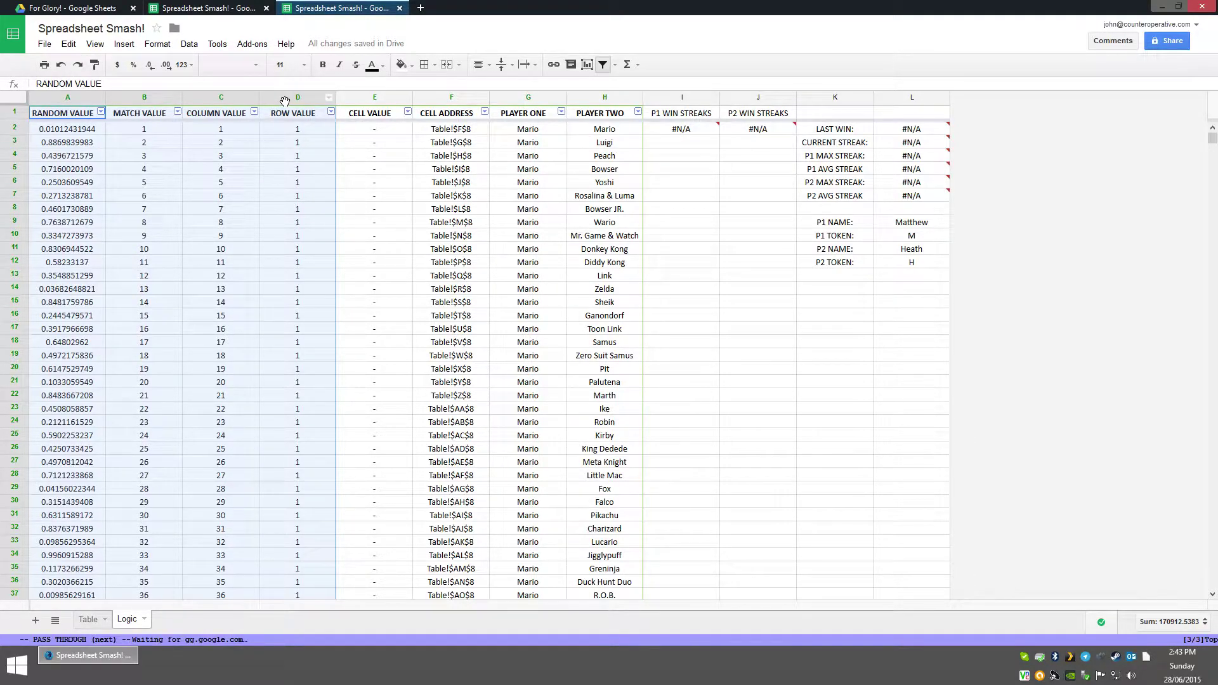
key(ctrl+c)
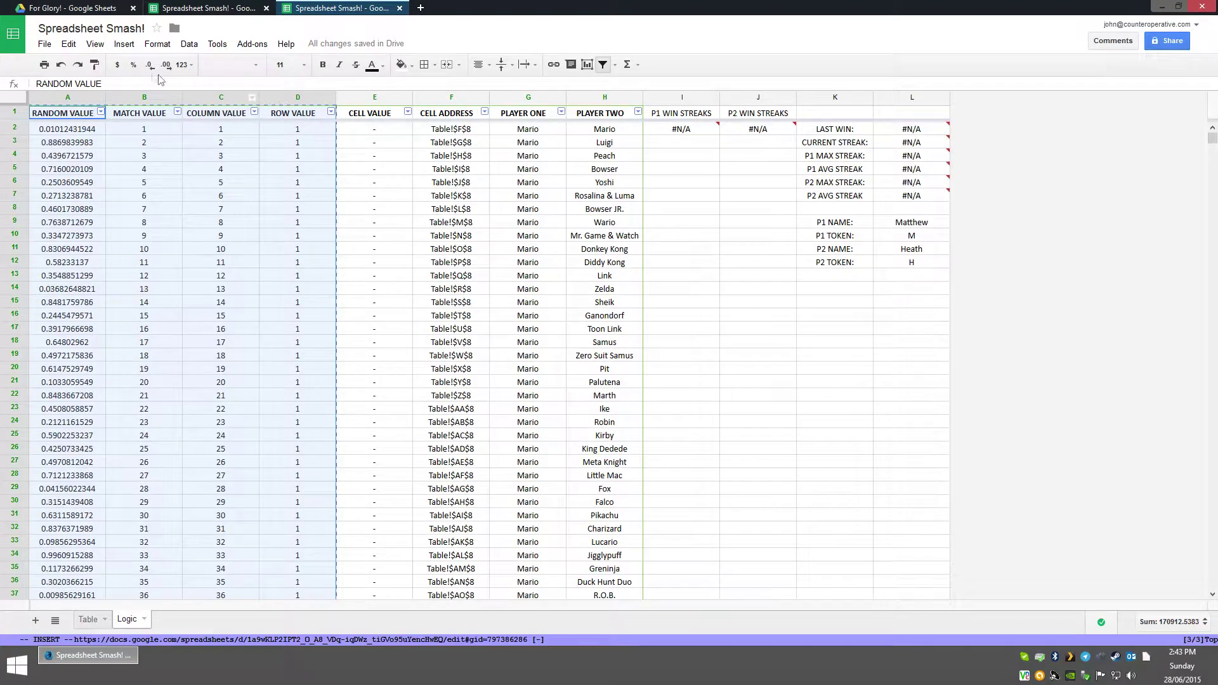
click(69, 43)
mouse_move(105, 164)
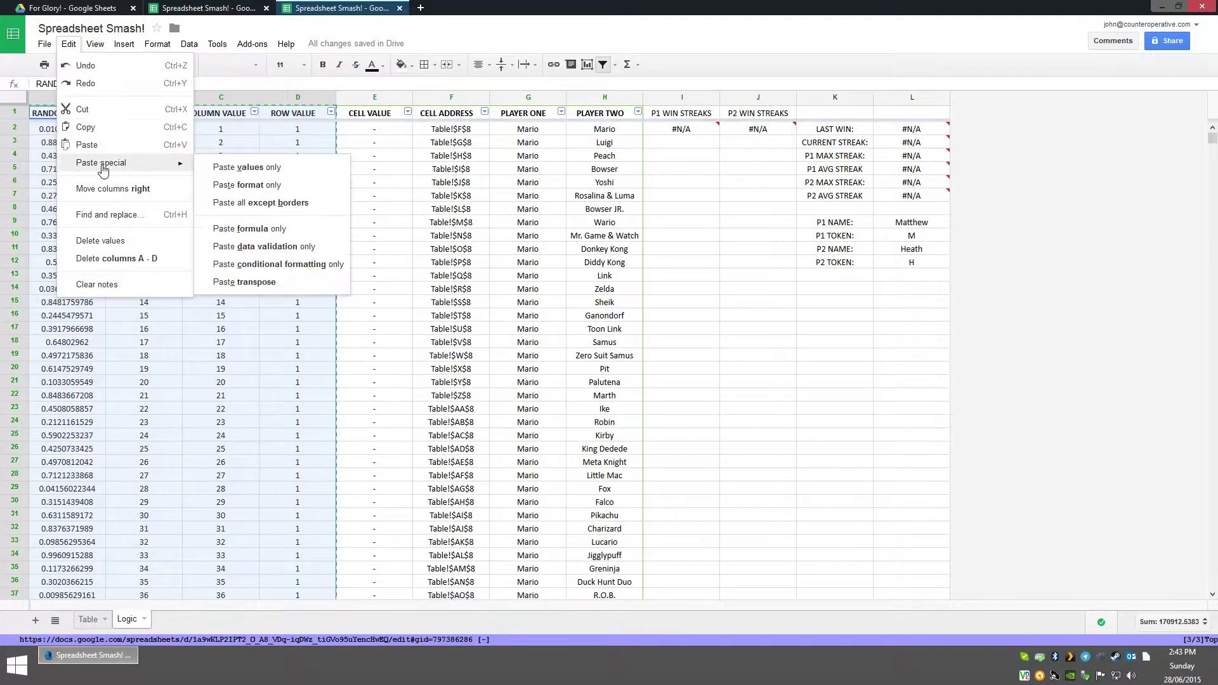
click(266, 167)
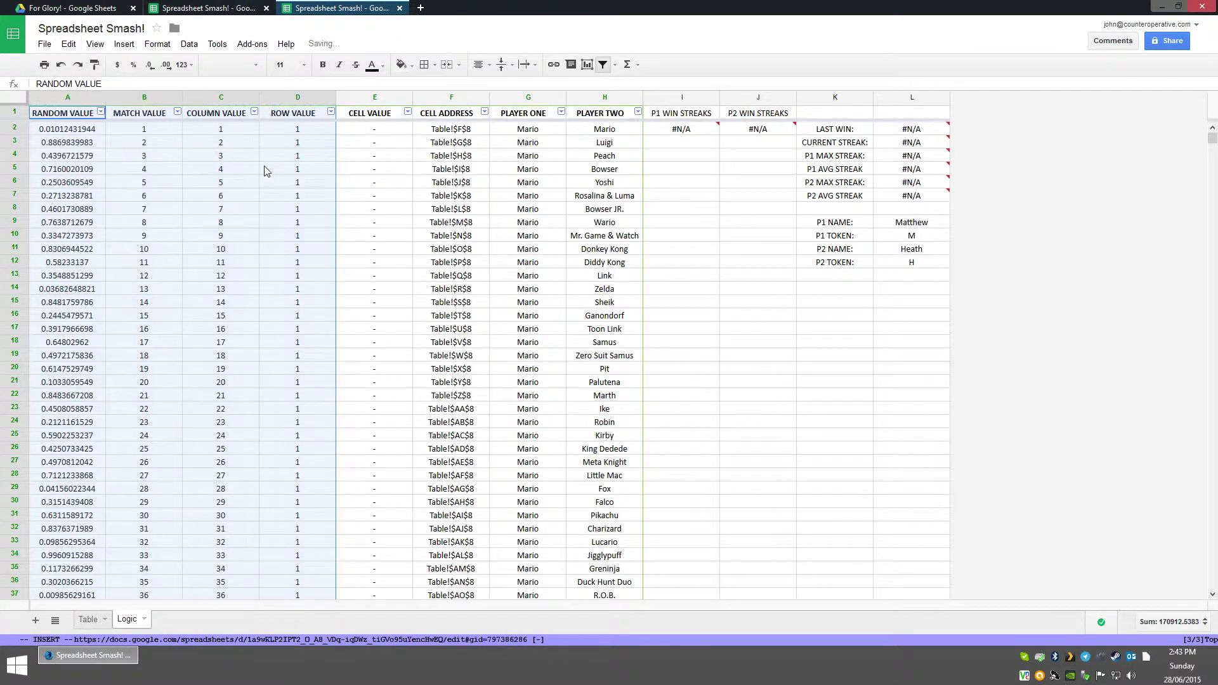
- Convert columns F–H to static values the same way
click(456, 95)
drag(456, 96, 592, 102)
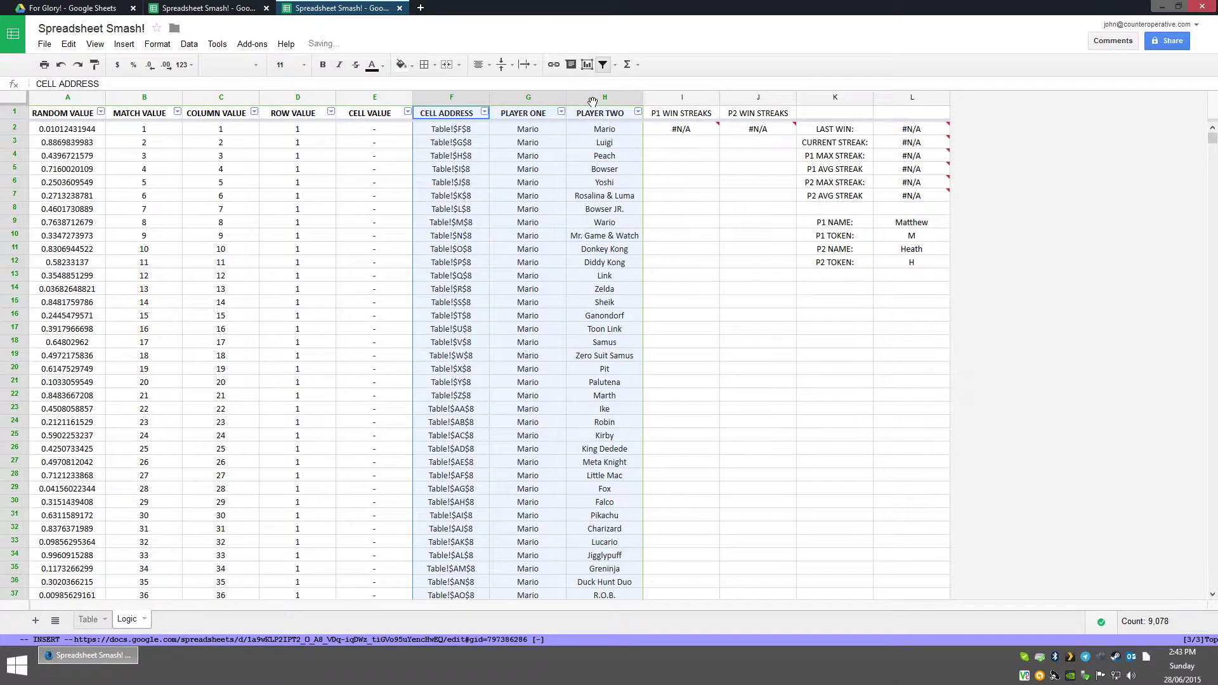
key(ctrl+v)
key(ctrl+c)
click(68, 44)
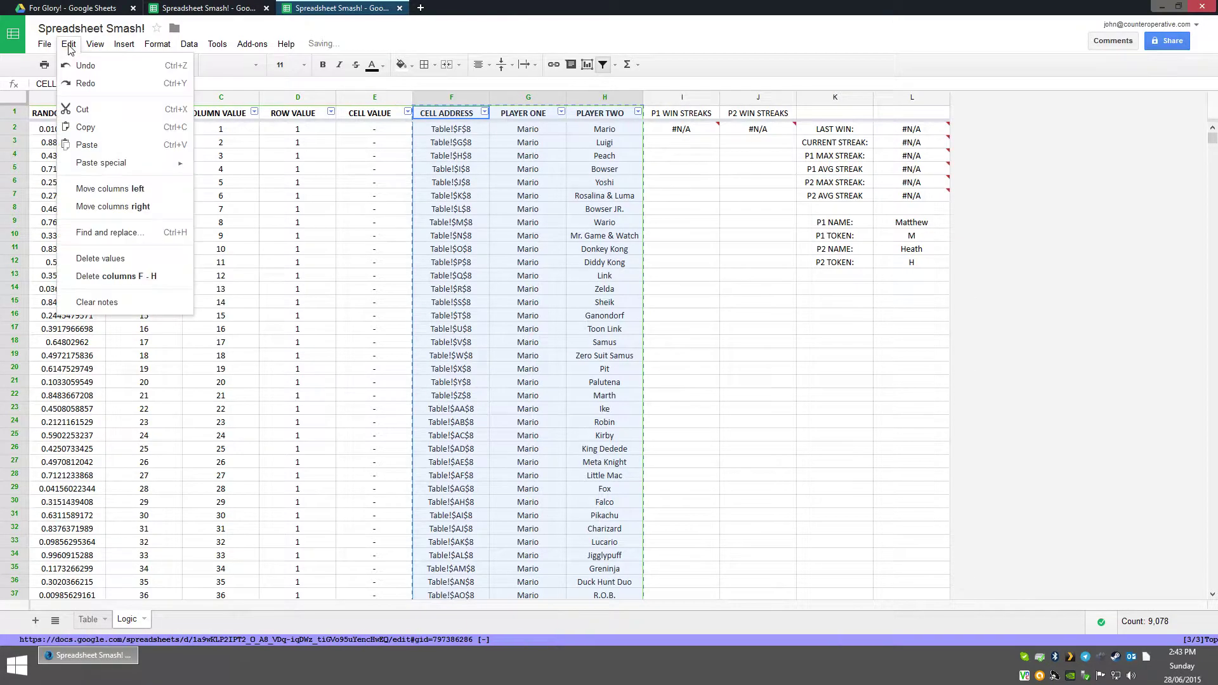
mouse_move(121, 165)
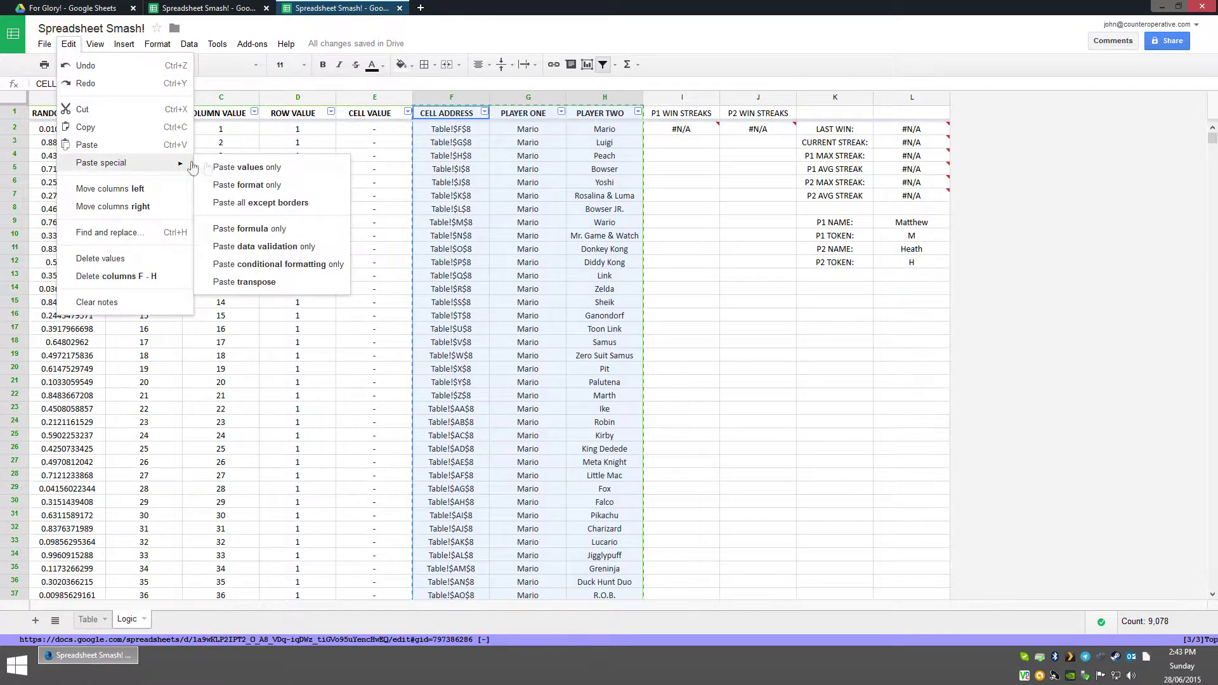
click(248, 168)
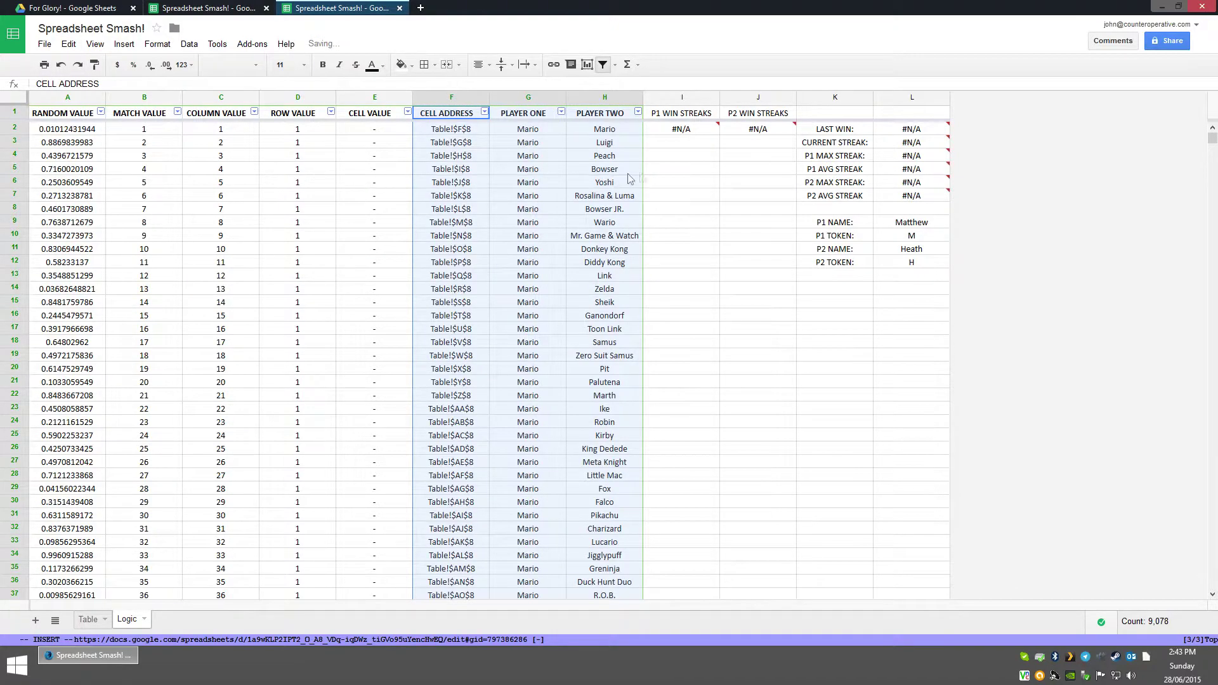
- Check row 2 cells A–H, confirming only E2 keeps its formula, then select G2:H2
click(65, 132)
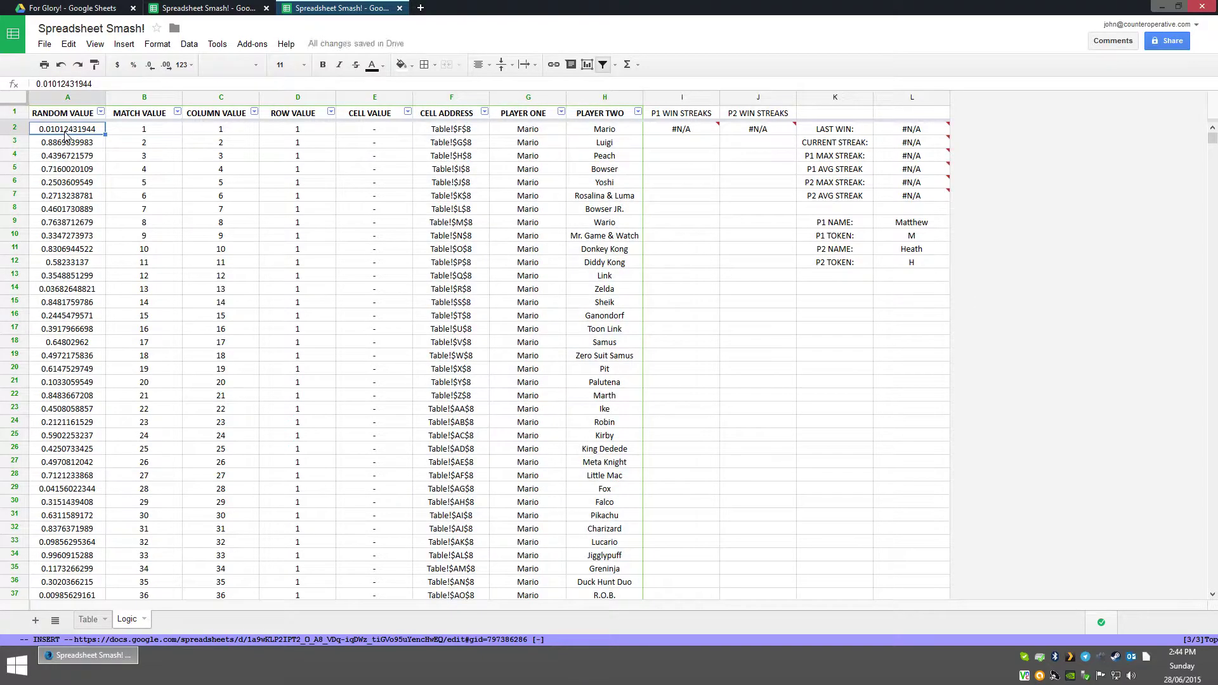
click(236, 134)
click(318, 137)
click(484, 134)
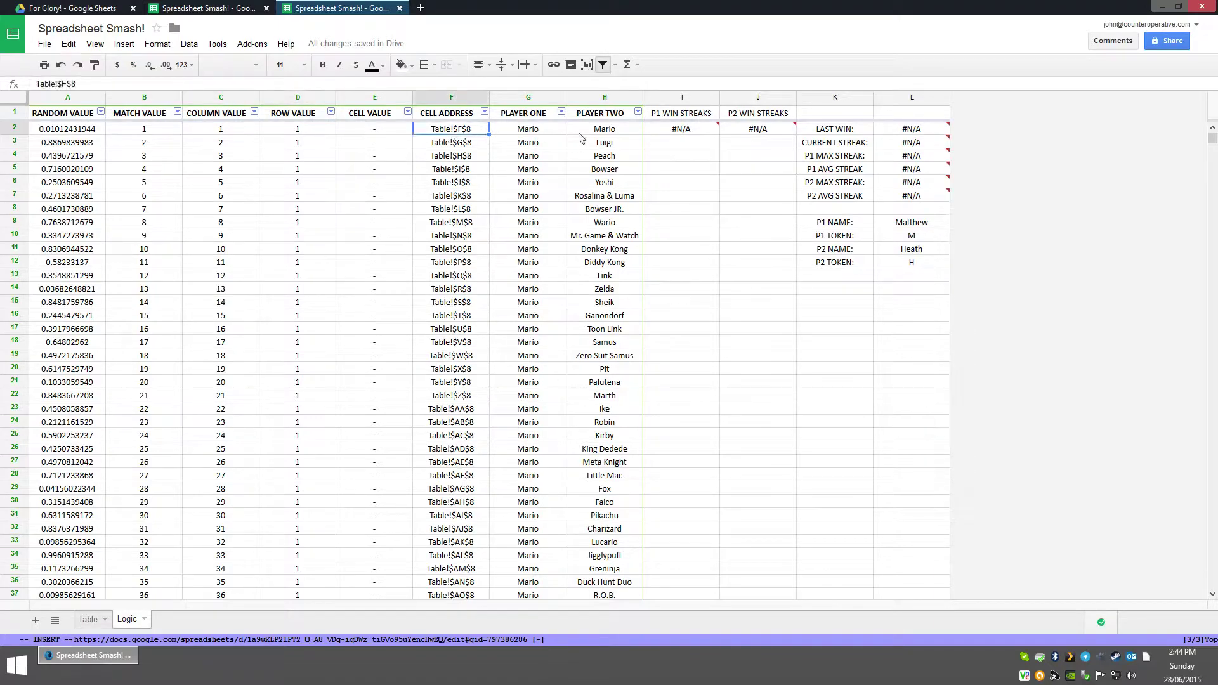
click(553, 135)
click(624, 132)
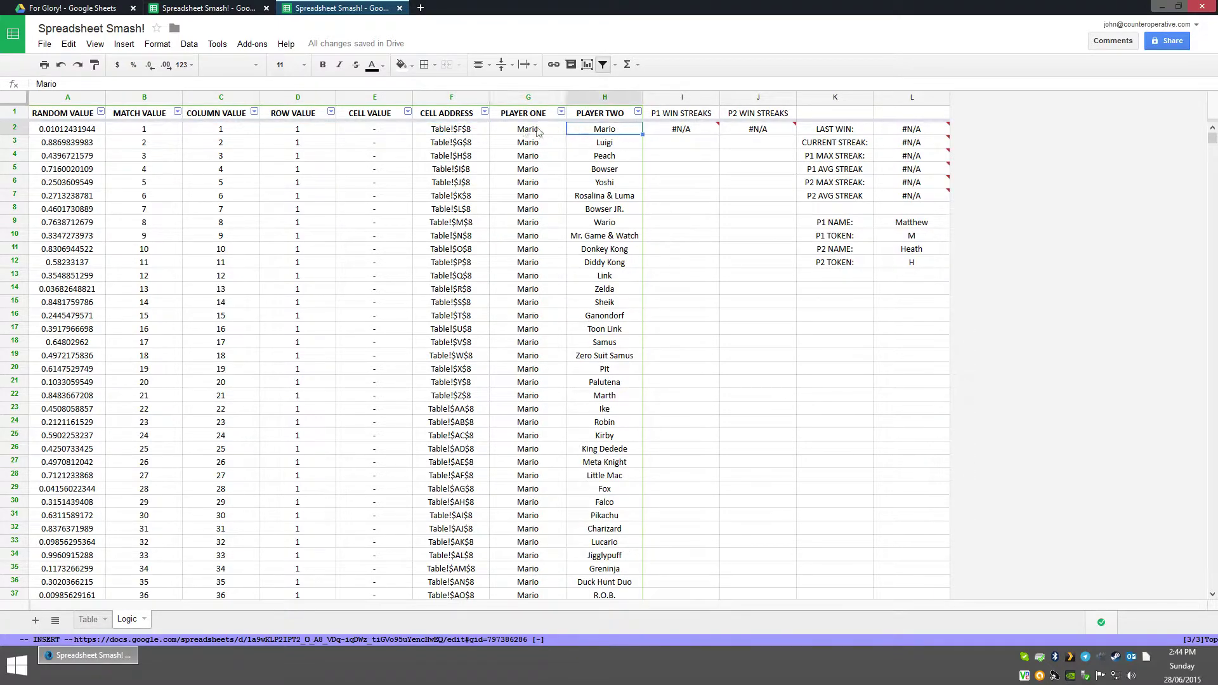
click(391, 135)
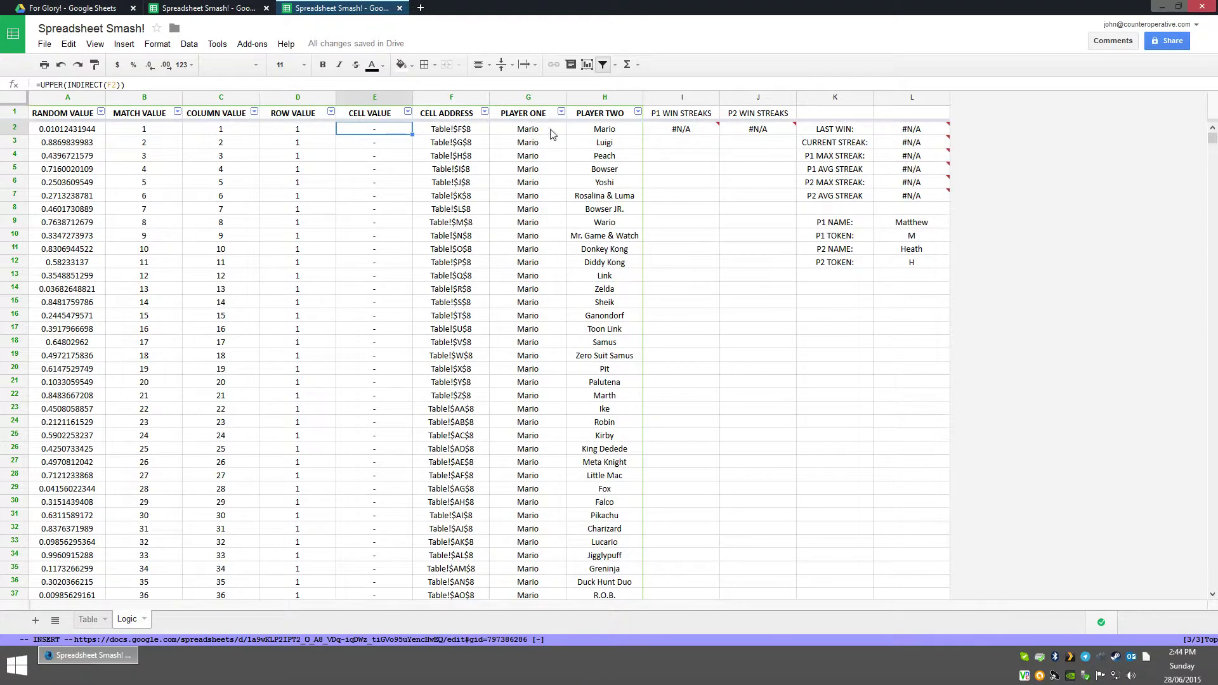
drag(551, 130, 602, 132)
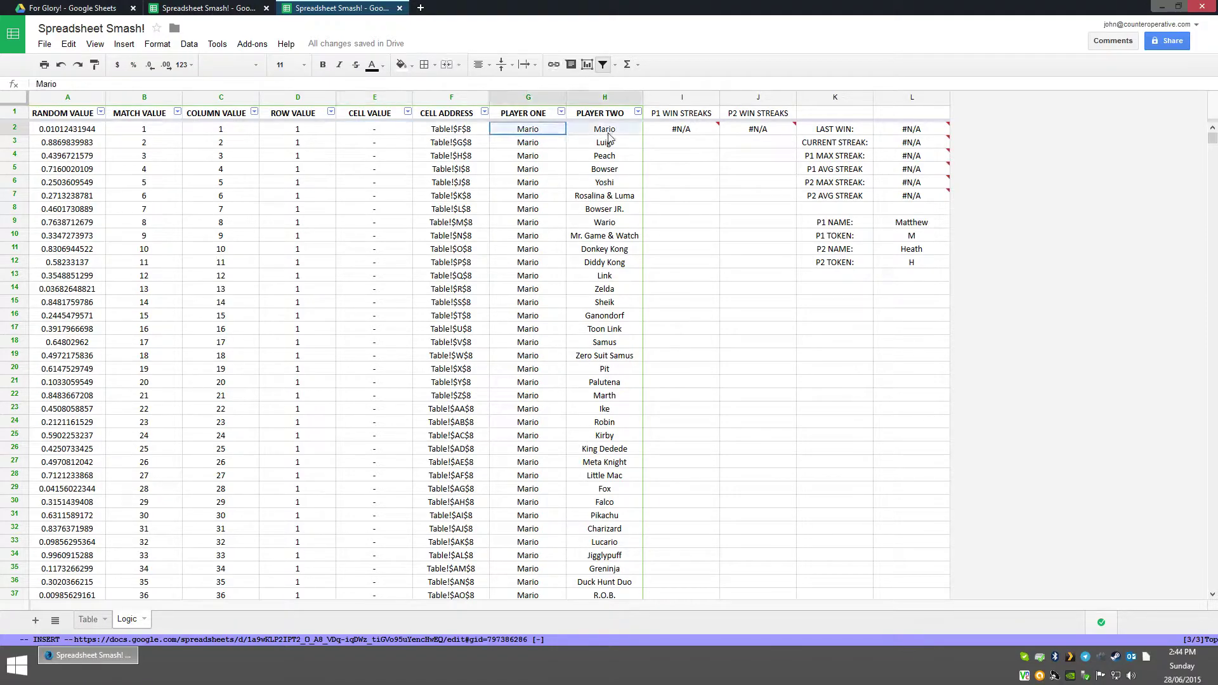
- Enter M as the first match result in Table F8 and check Logic's E2 updates
click(100, 621)
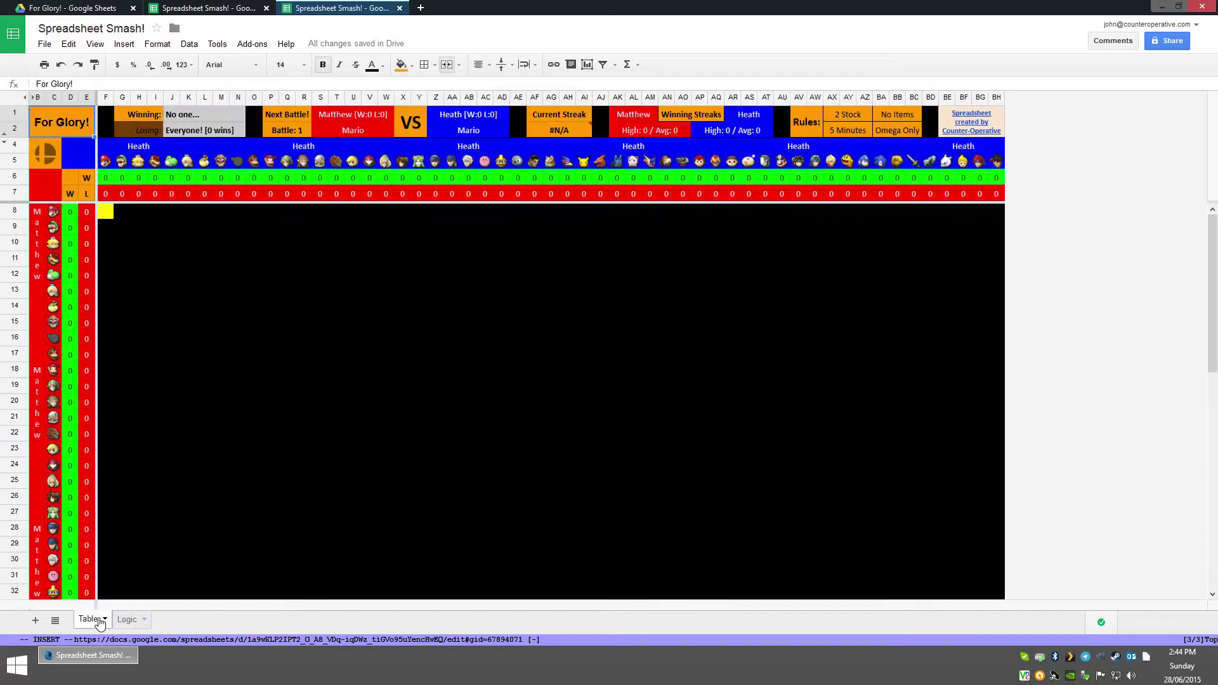
click(109, 217)
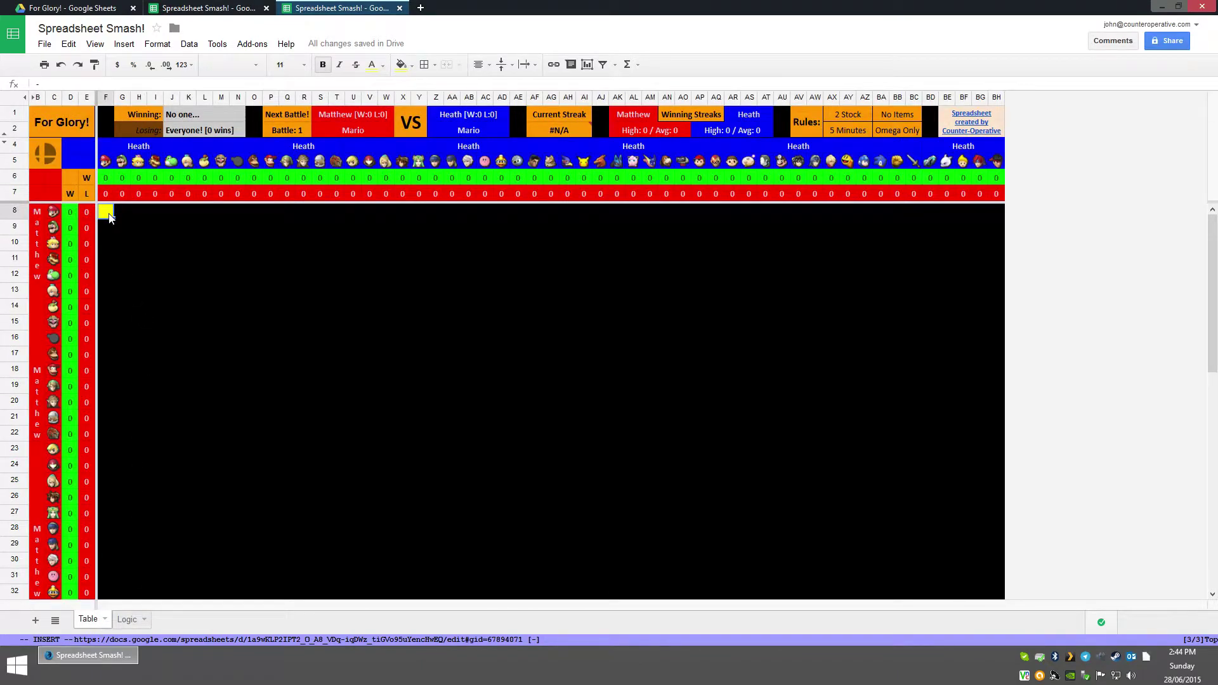
text(M)
key(Return)
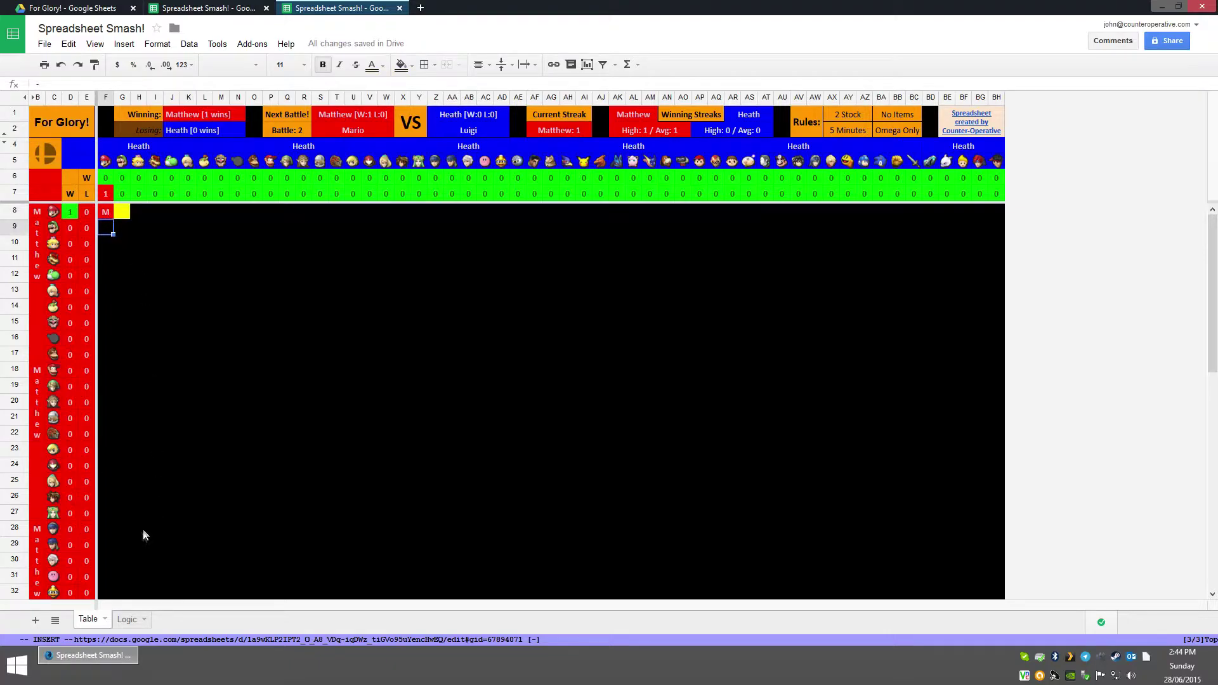
click(128, 622)
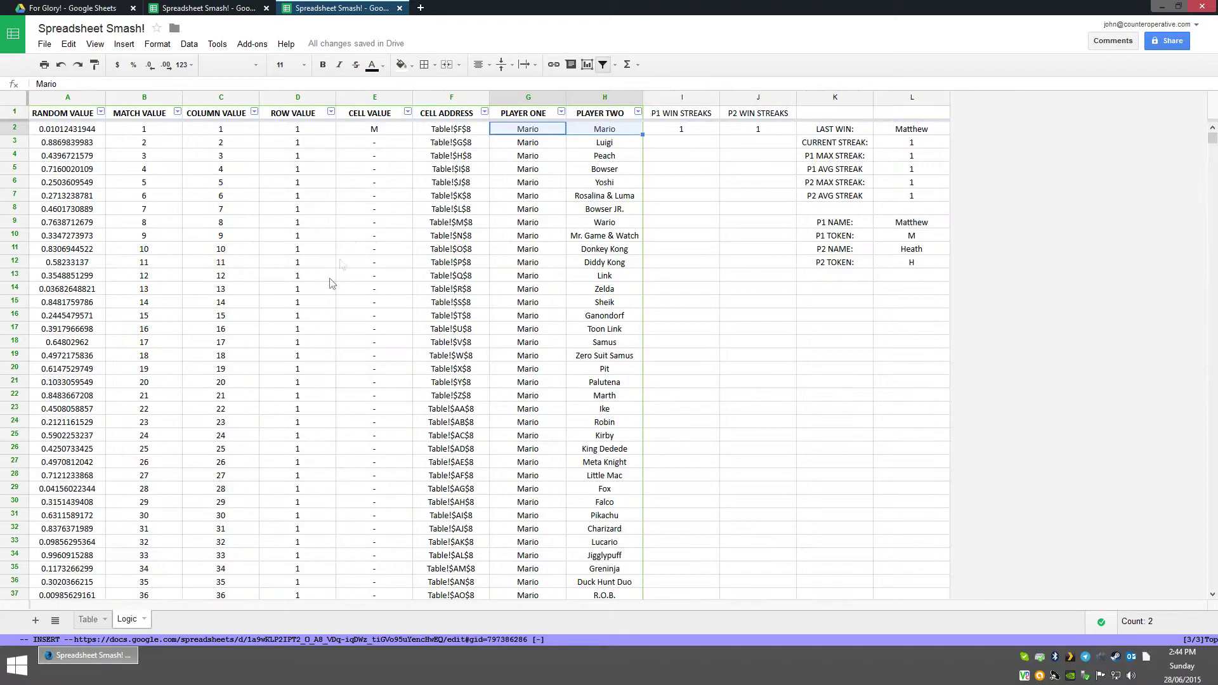
click(392, 131)
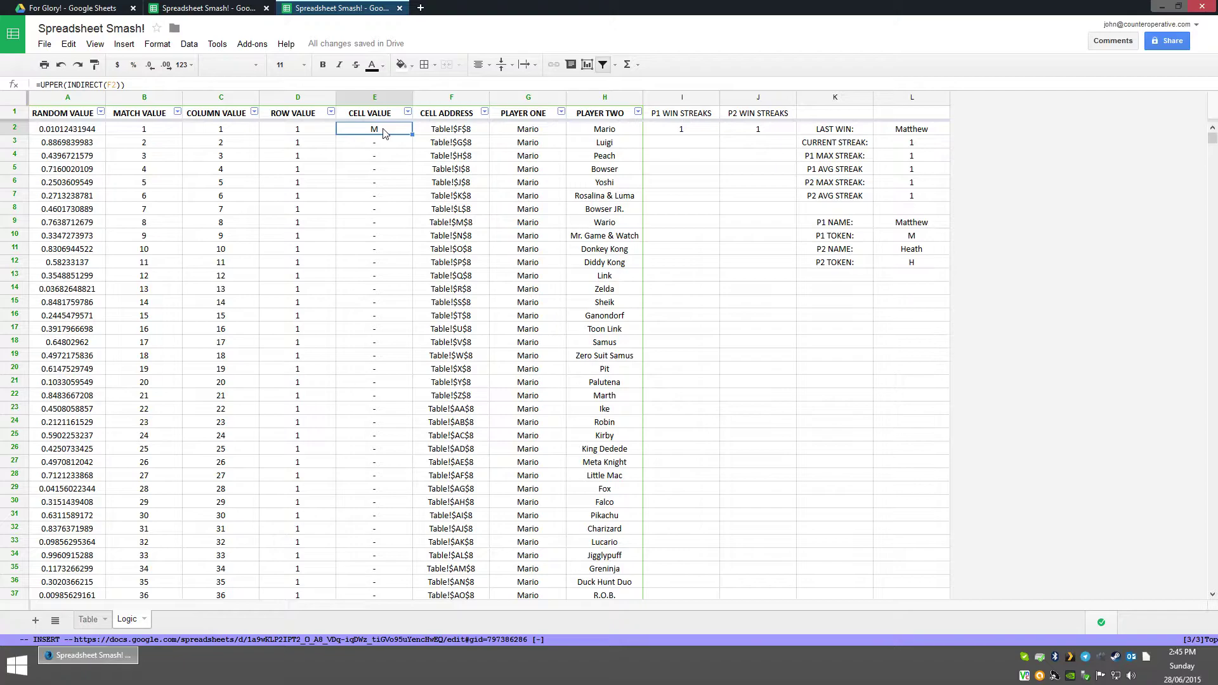
- On the Table sheet, reset the first match result in F8 to a dash
click(88, 620)
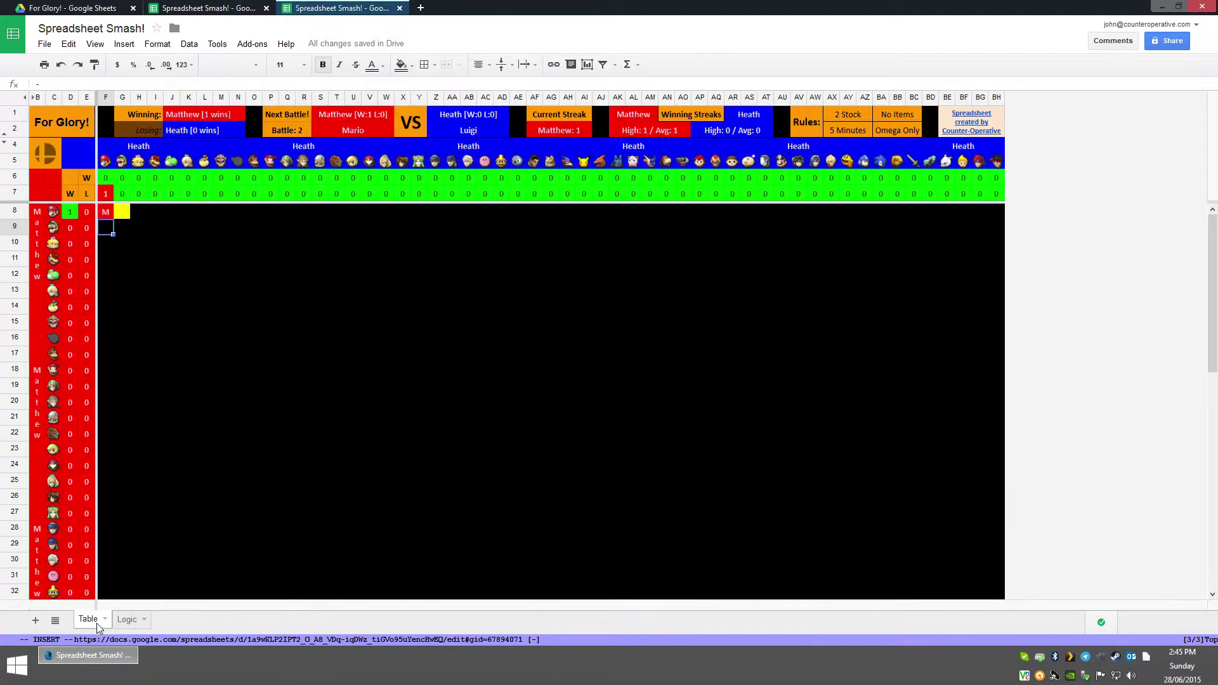
click(108, 212)
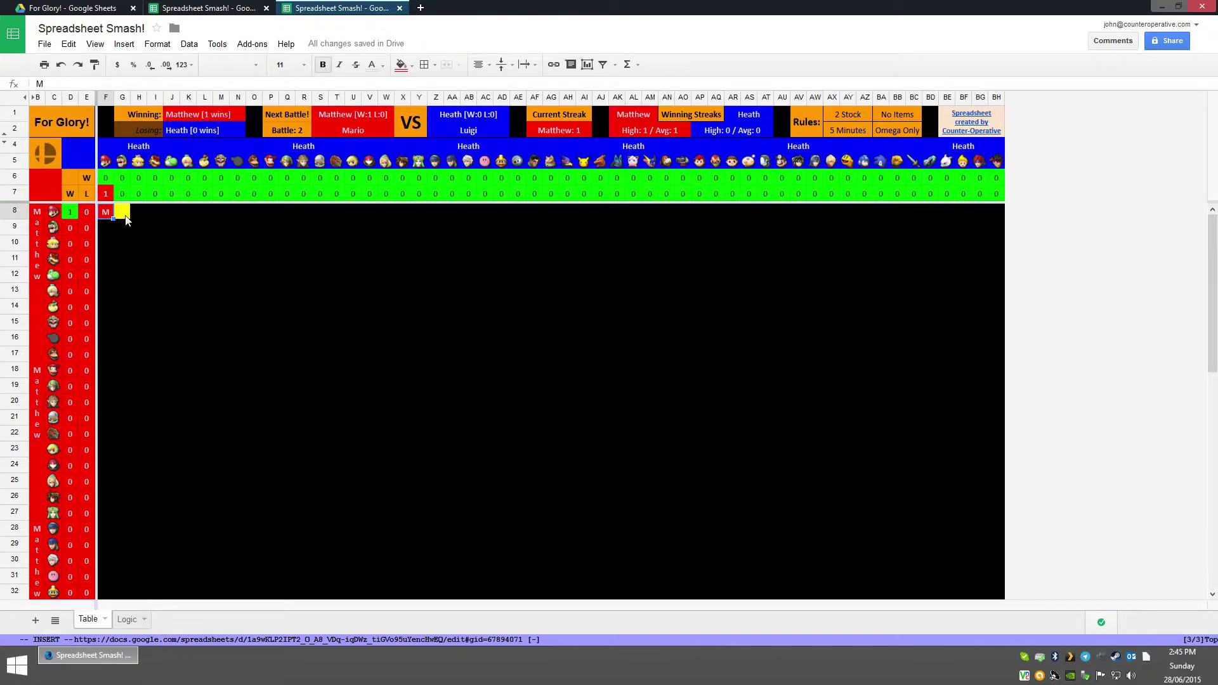
click(122, 213)
click(138, 214)
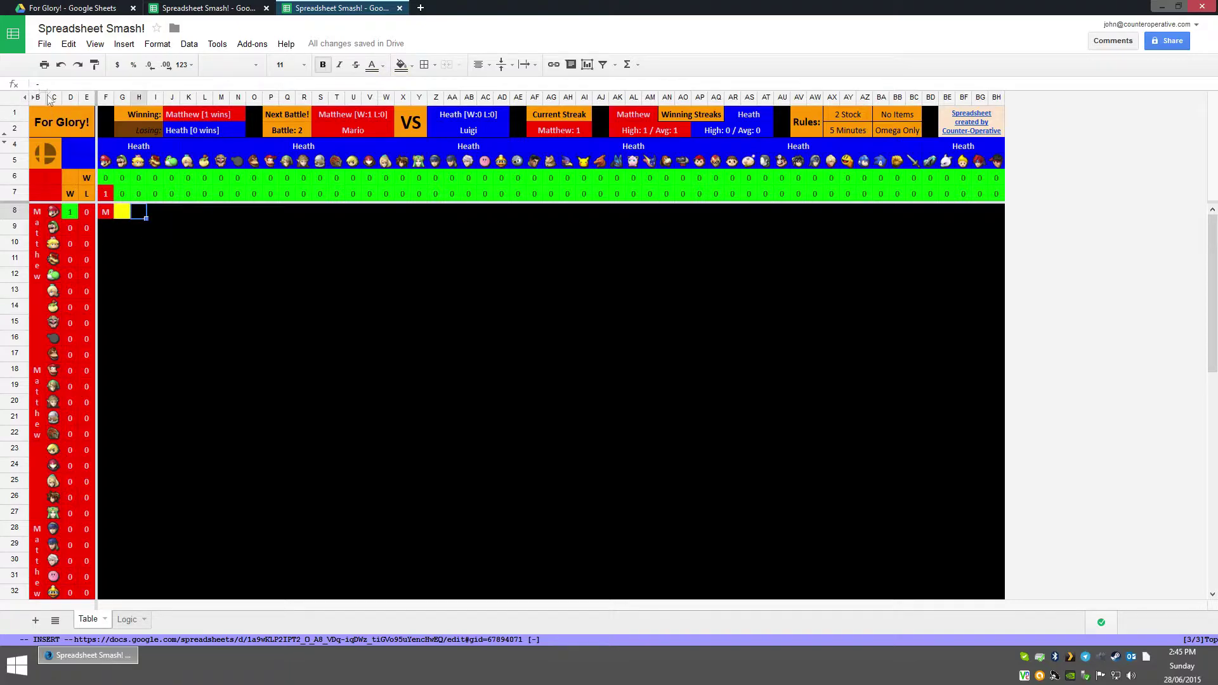
click(106, 214)
text(-)
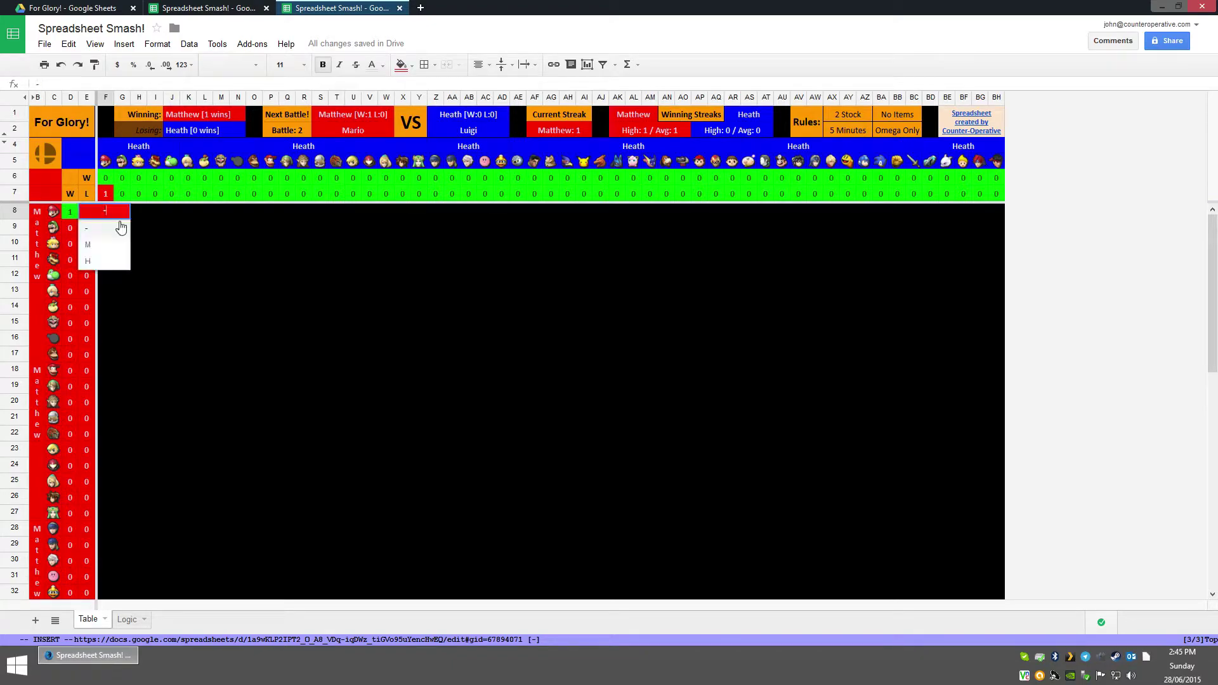
key(Return)
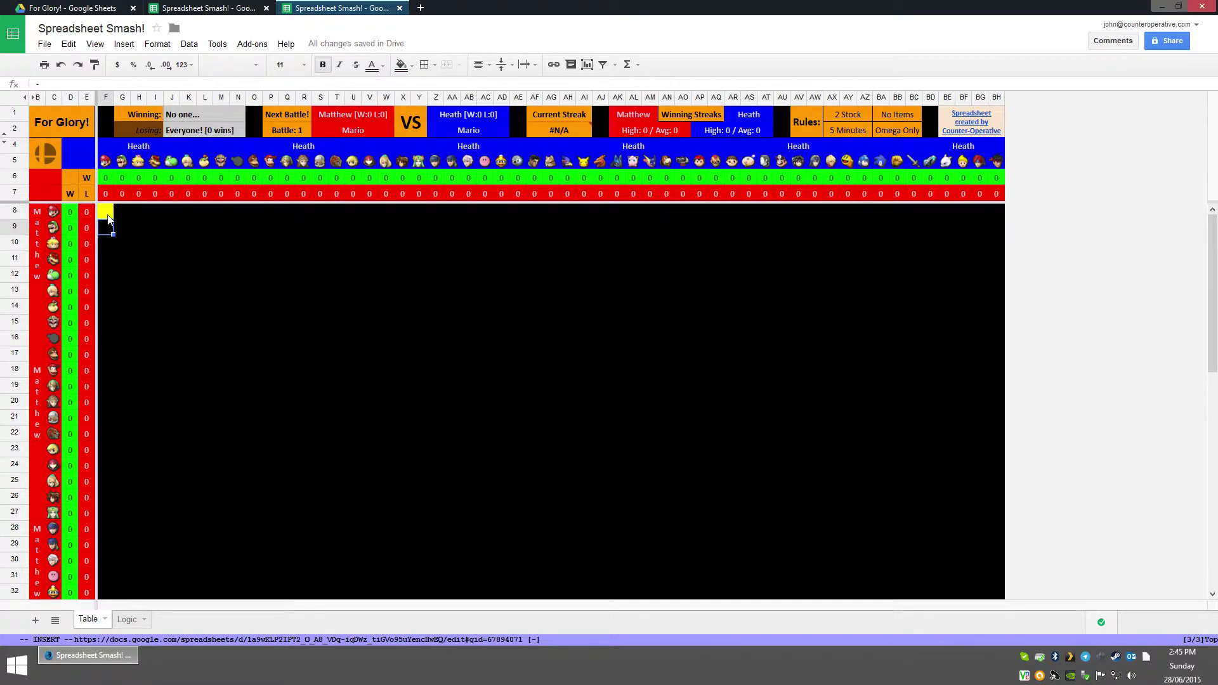
- Replace Q13's contents with a dash and return to the Logic sheet
click(289, 290)
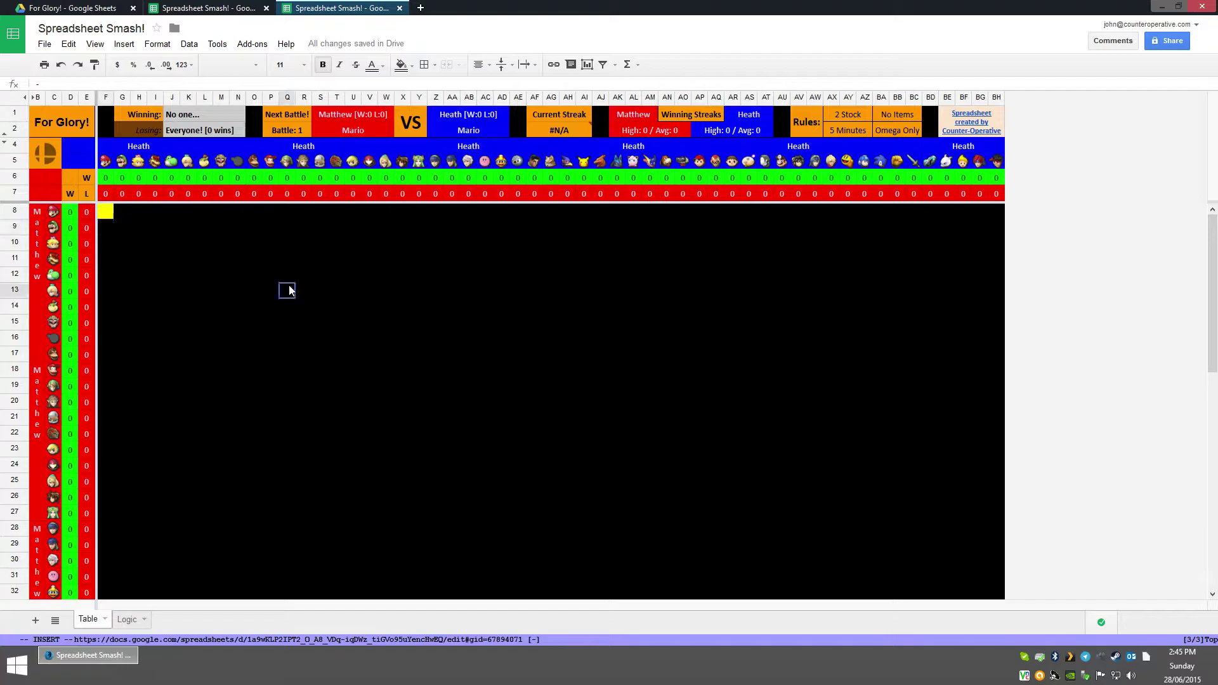
key(Delete)
text(-)
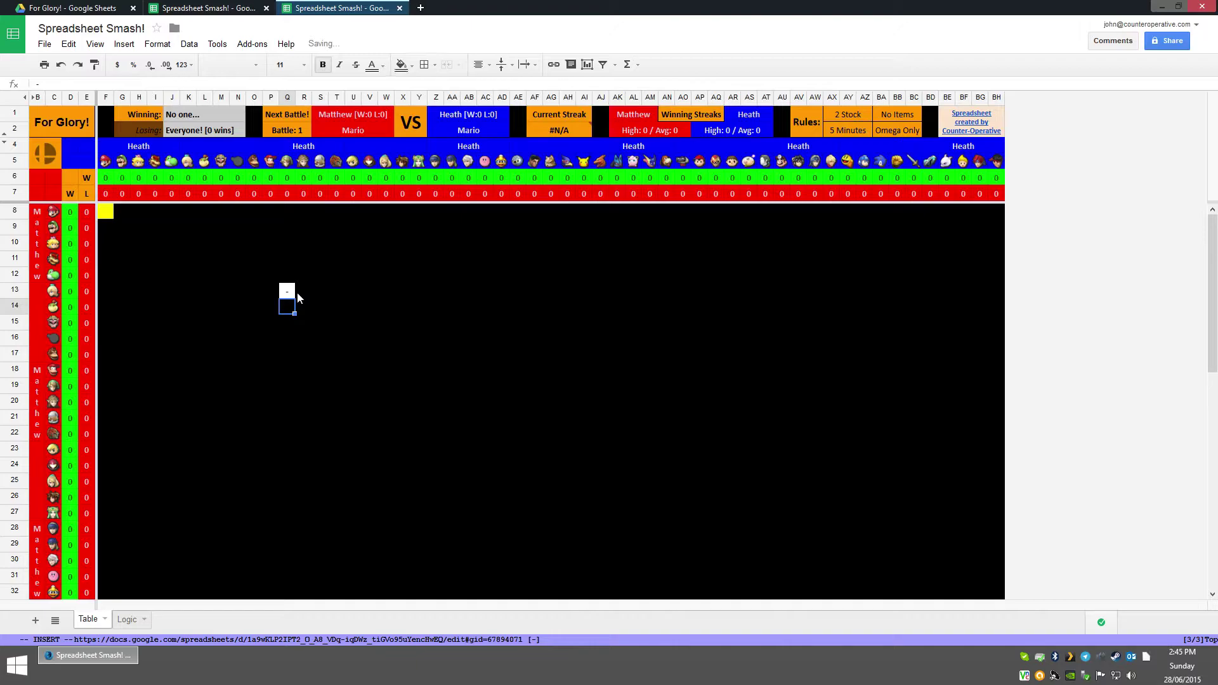
key(Return)
click(108, 219)
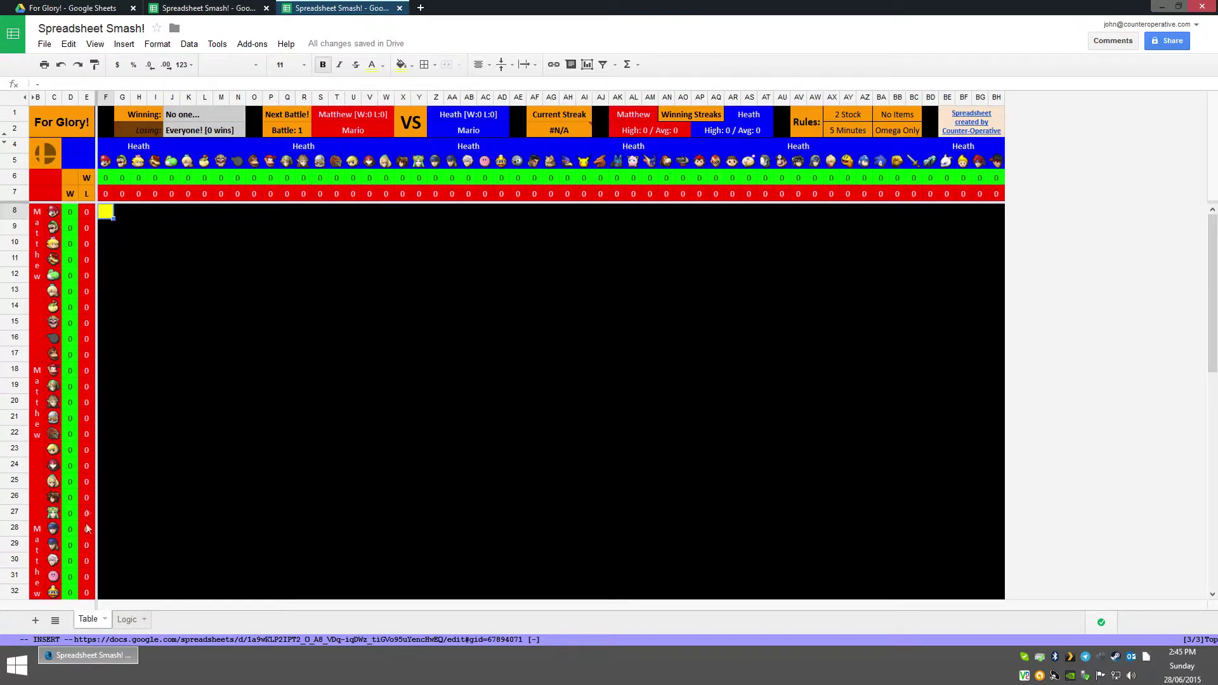
click(128, 621)
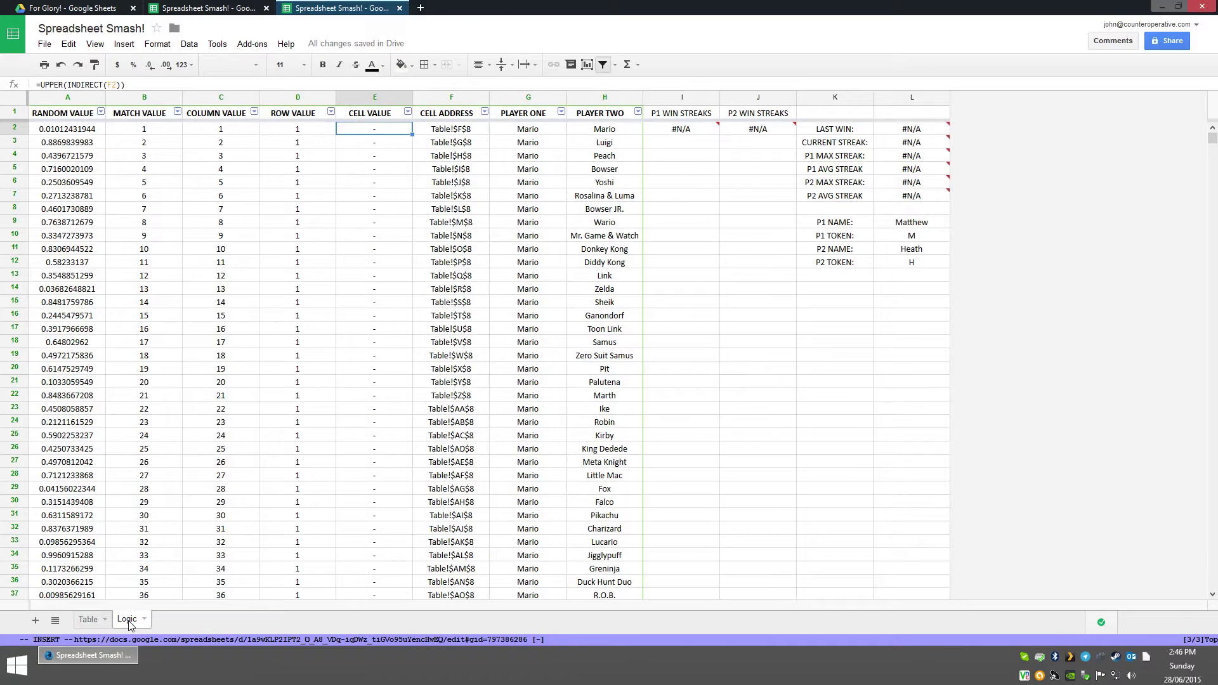
- Sort Logic rows A→Z by RANDOM VALUE and confirm Dr. Mario vs Sheik is next on Table
click(100, 111)
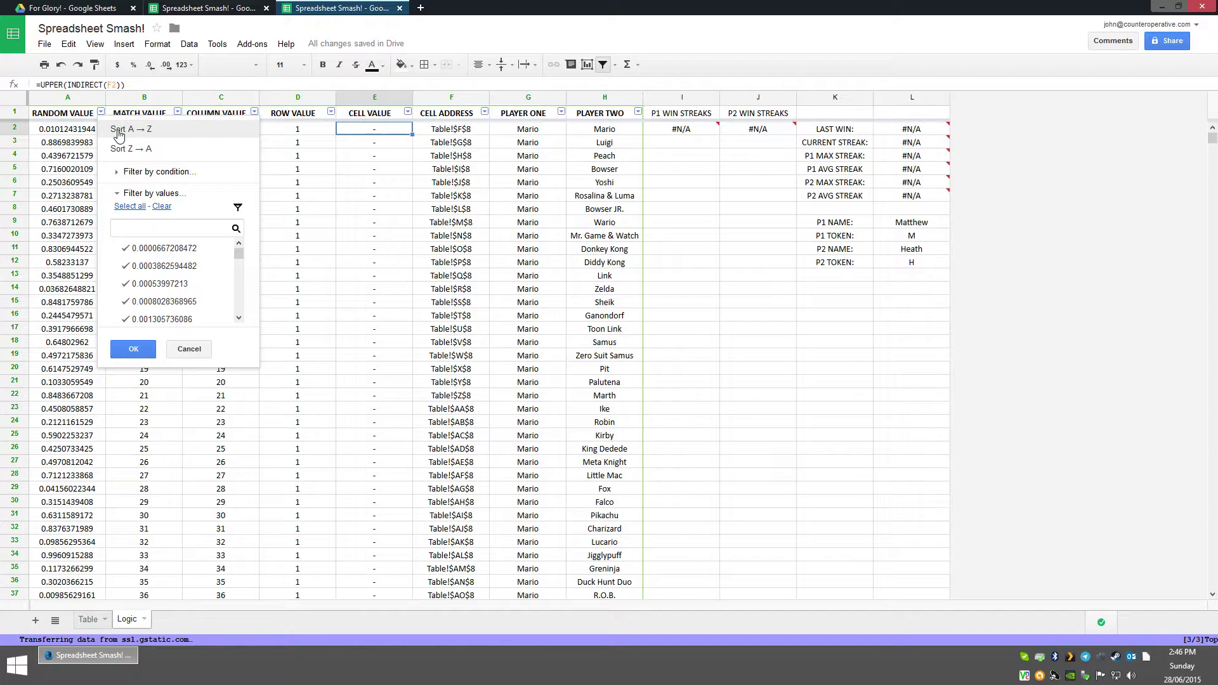
click(119, 130)
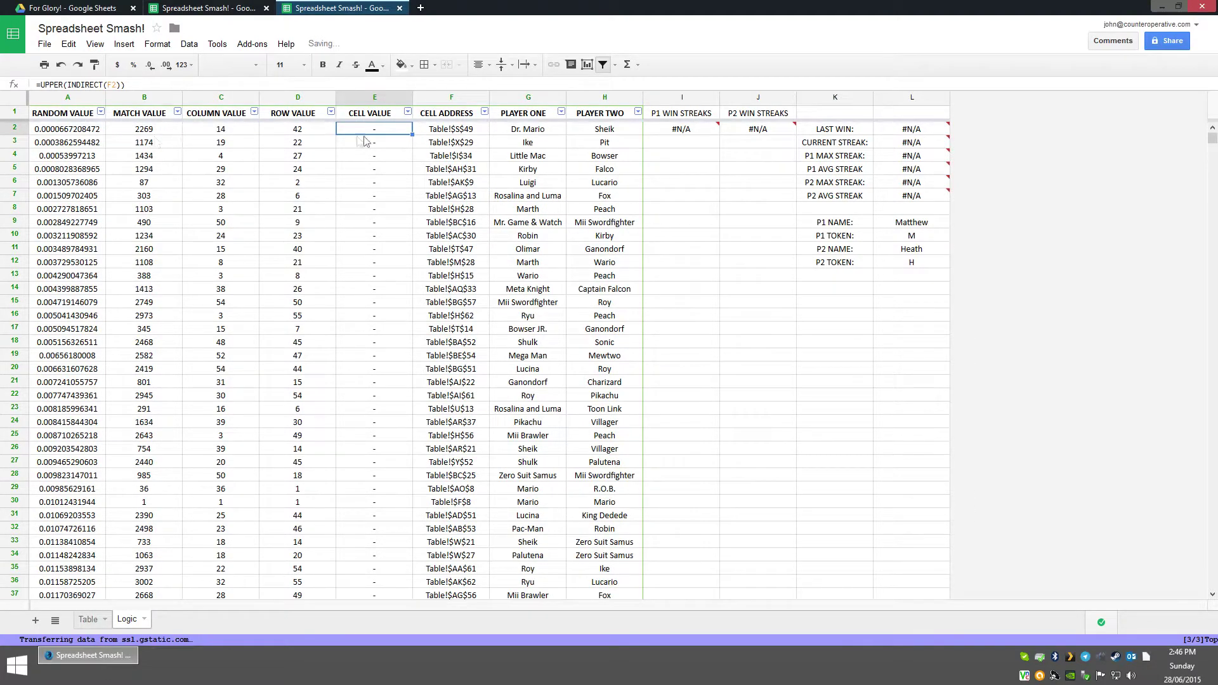
drag(532, 134, 592, 136)
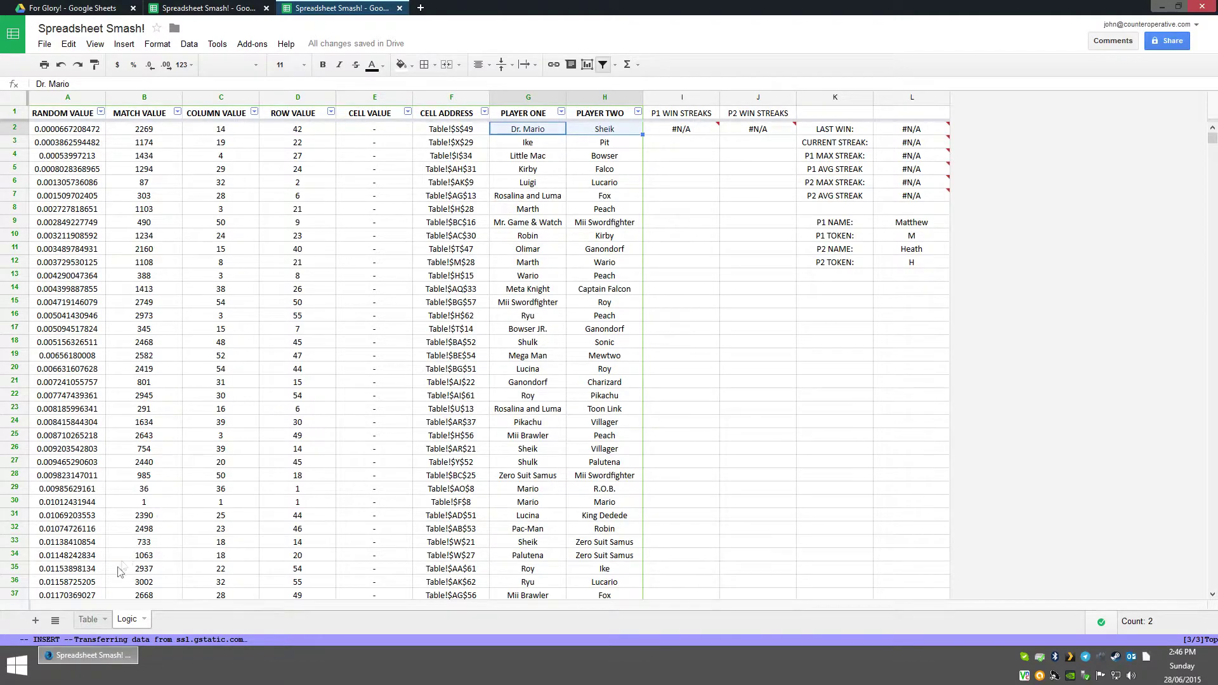
click(91, 620)
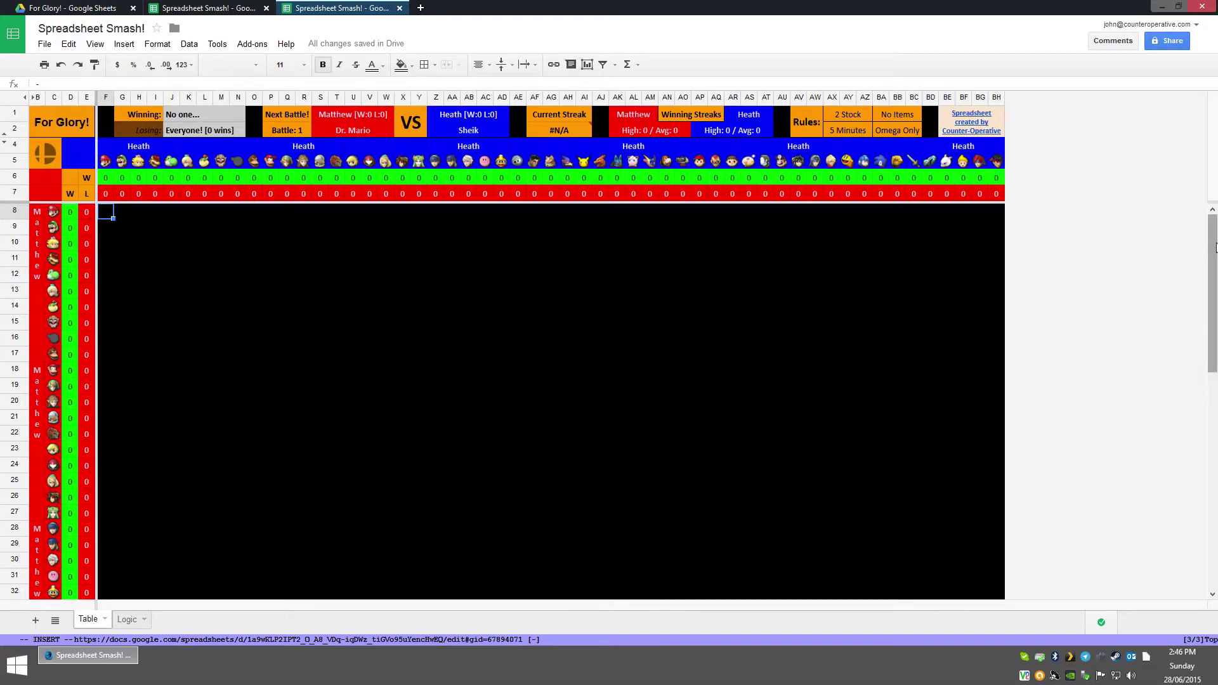
drag(1216, 247, 1210, 501)
click(314, 359)
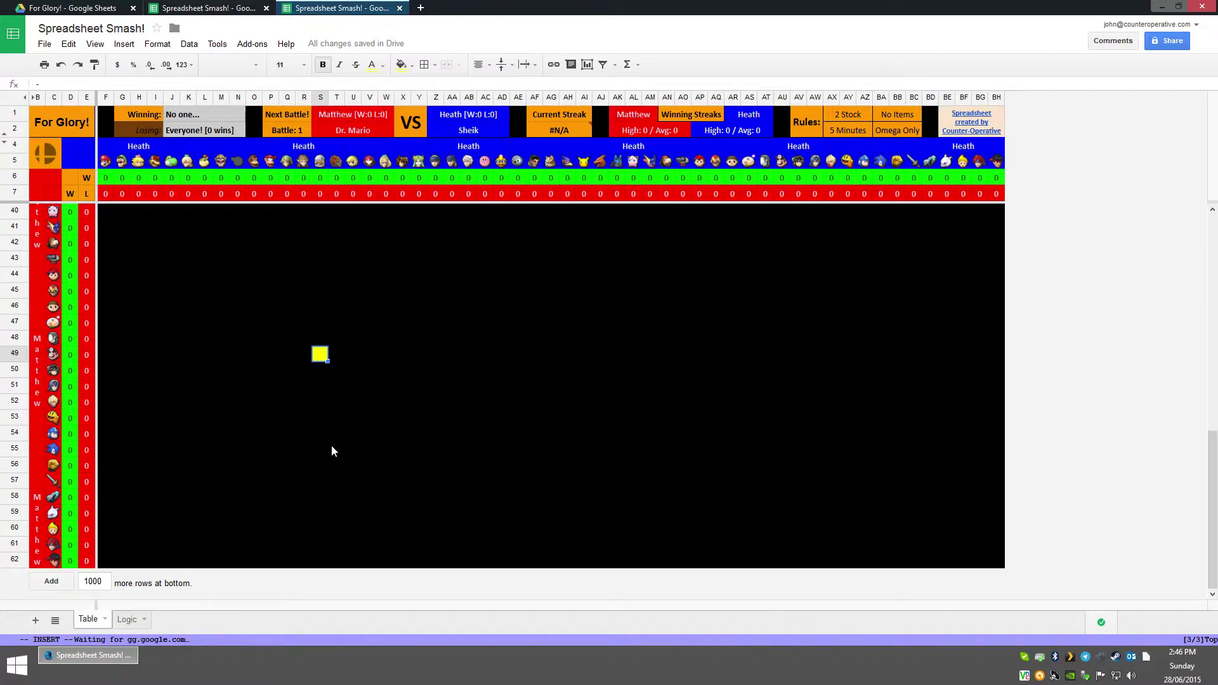
click(127, 620)
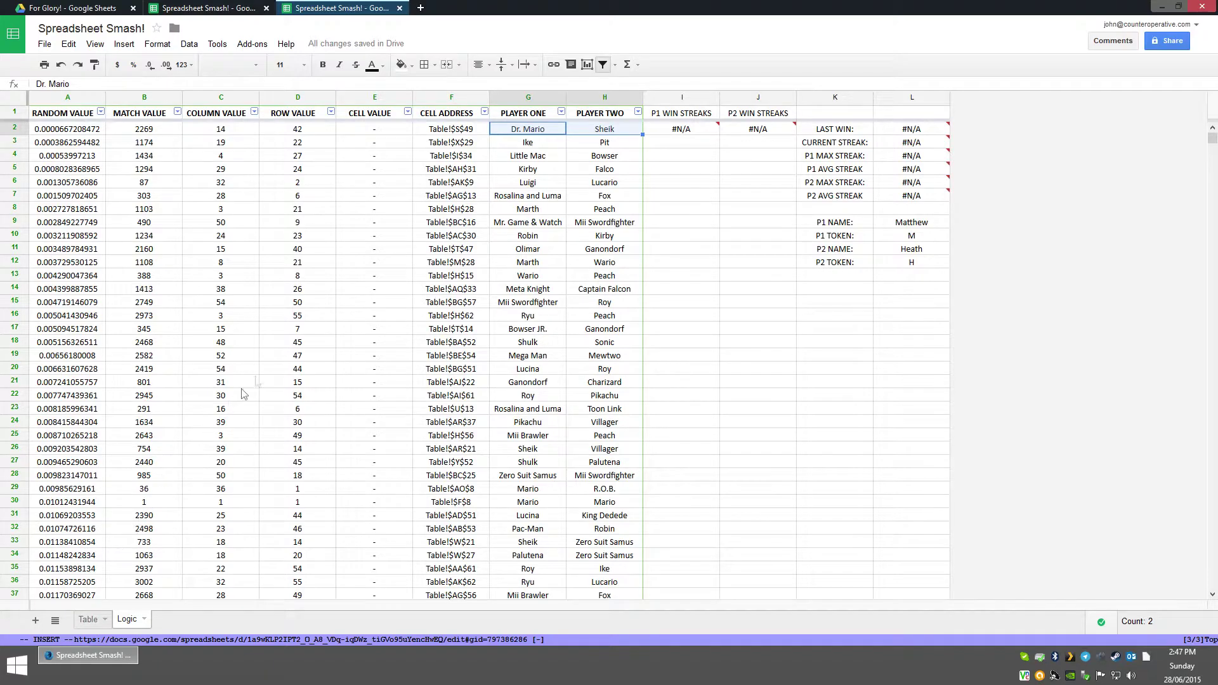
- Filter the Logic sheet to Mario as PLAYER ONE and Mega Man as PLAYER TWO
click(561, 113)
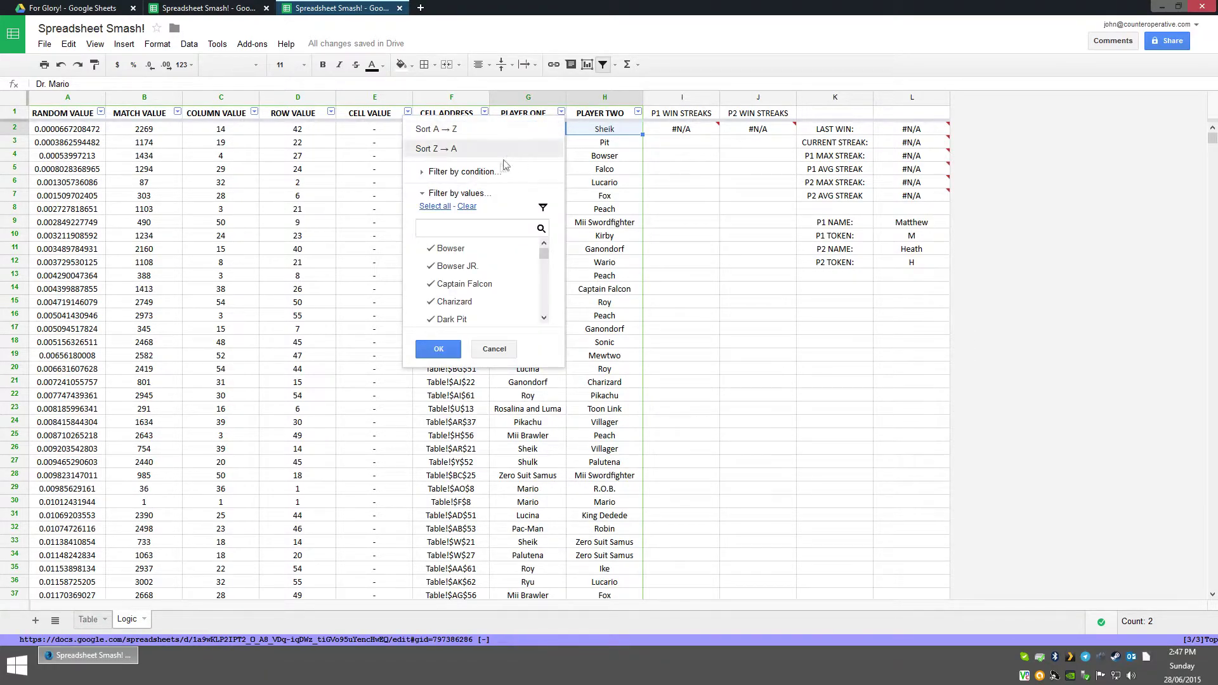
click(468, 207)
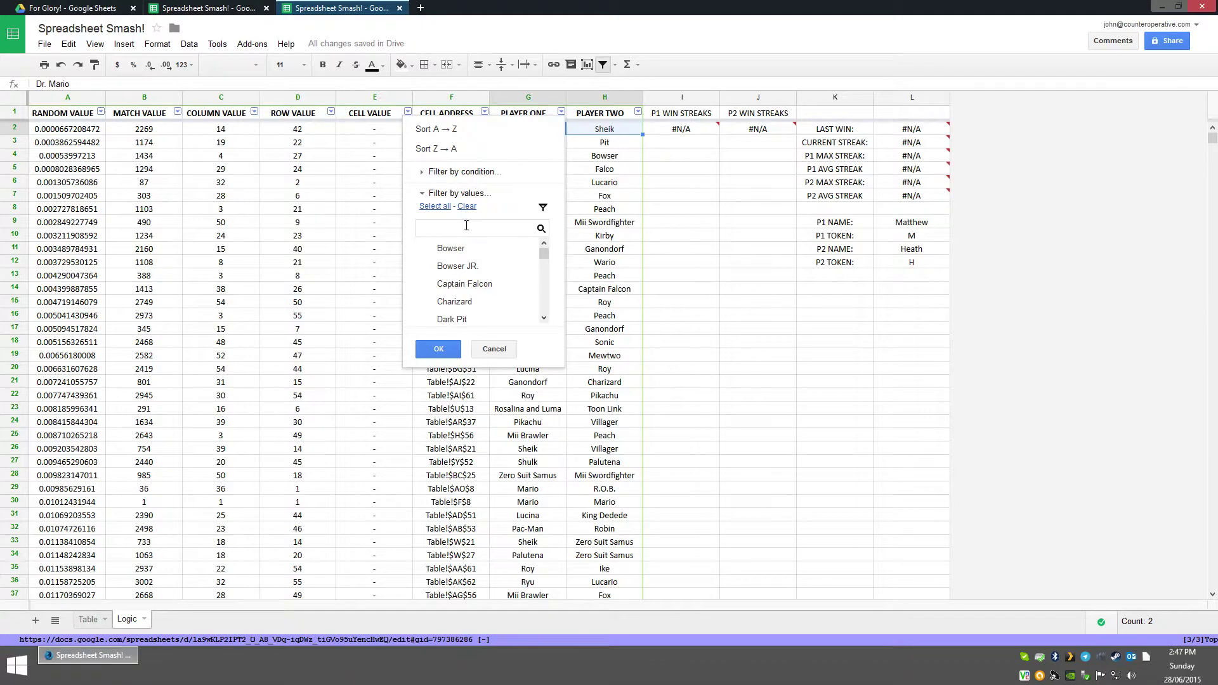
click(471, 227)
text(Mar)
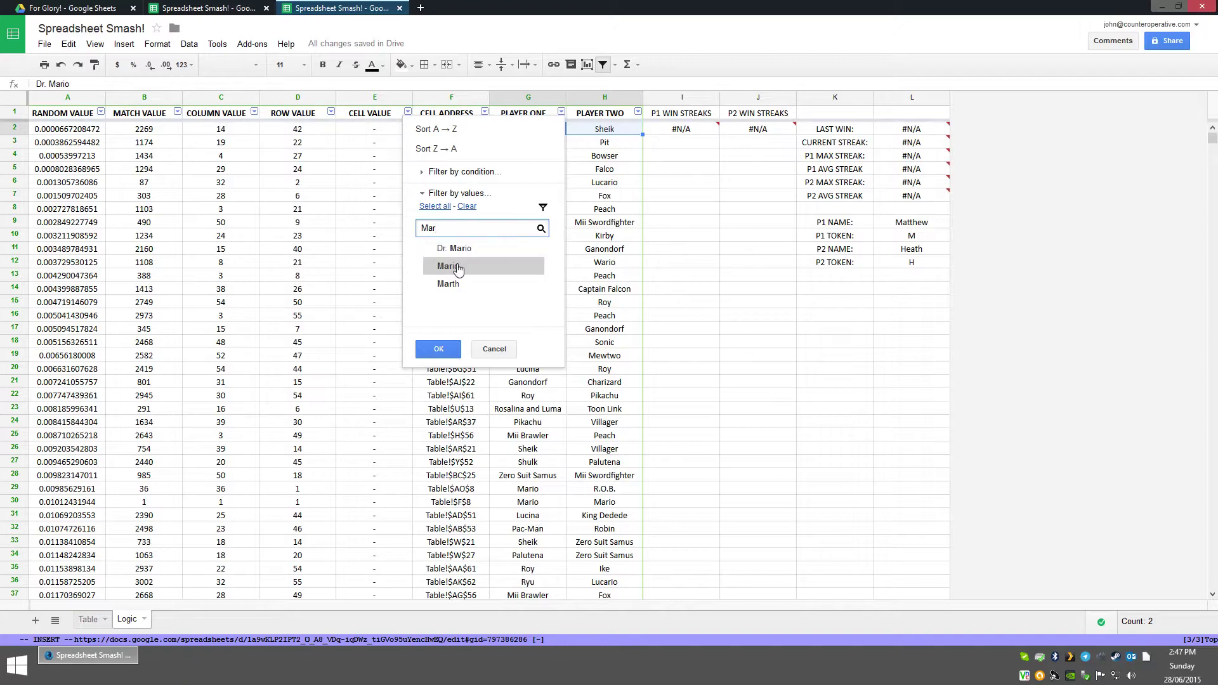
click(443, 356)
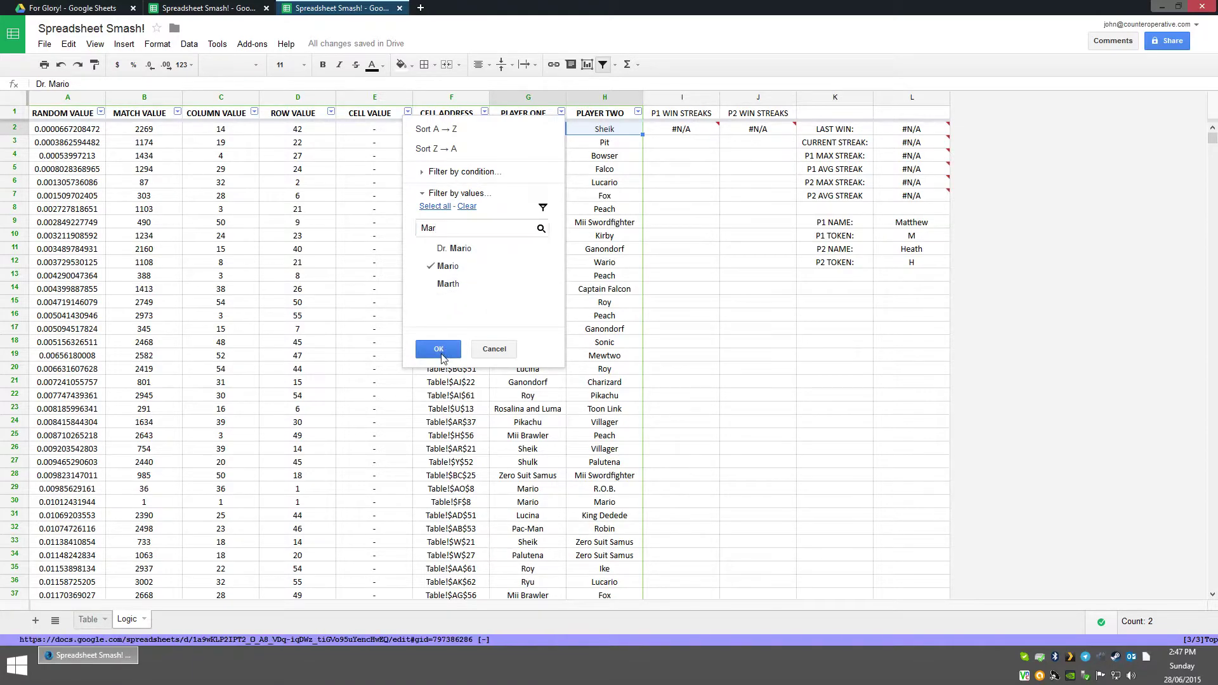
click(639, 113)
click(544, 206)
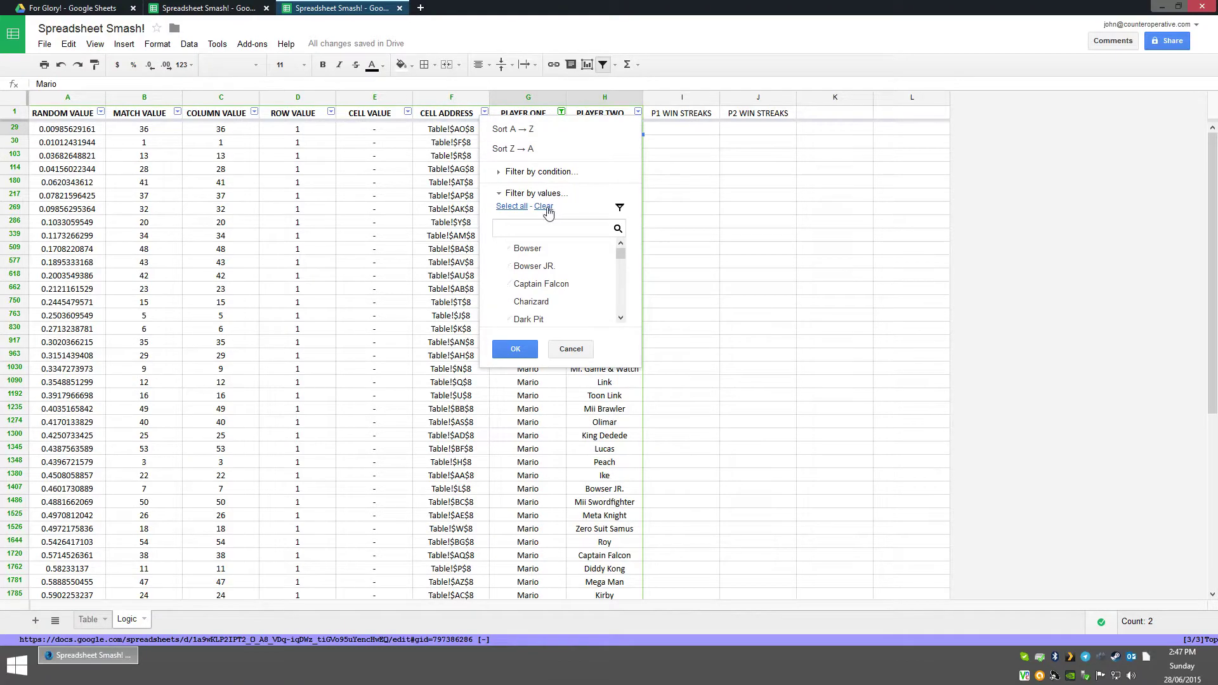
click(542, 227)
text(Meg)
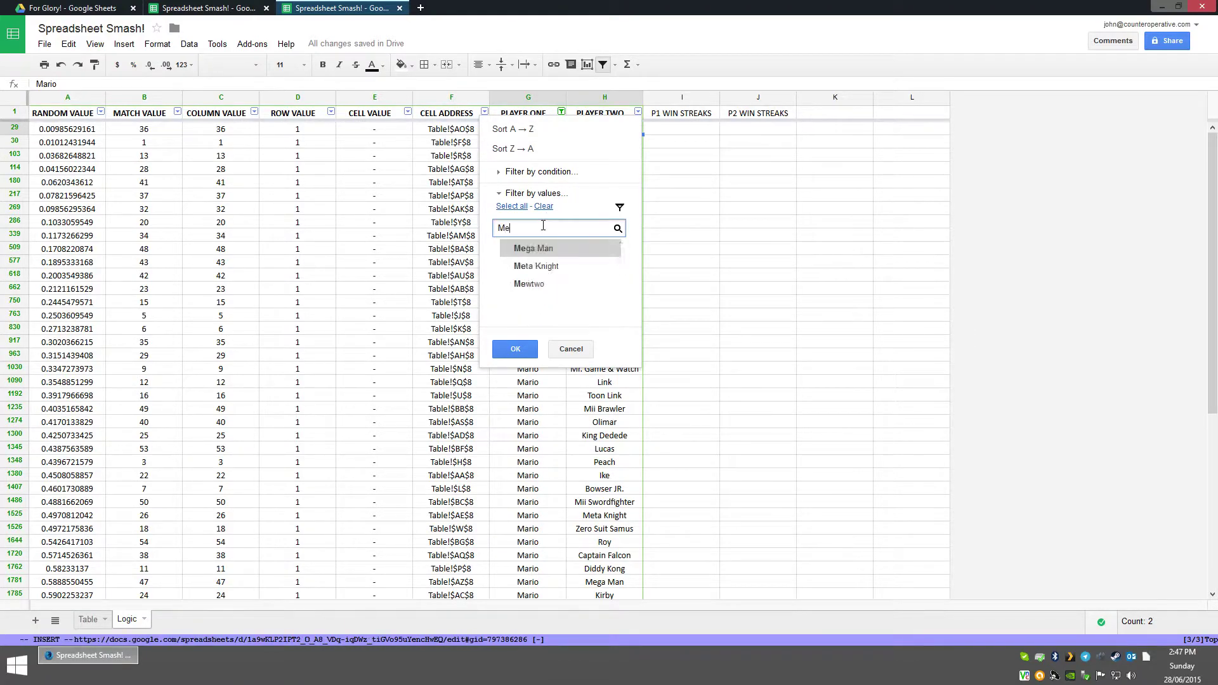
click(527, 254)
click(513, 351)
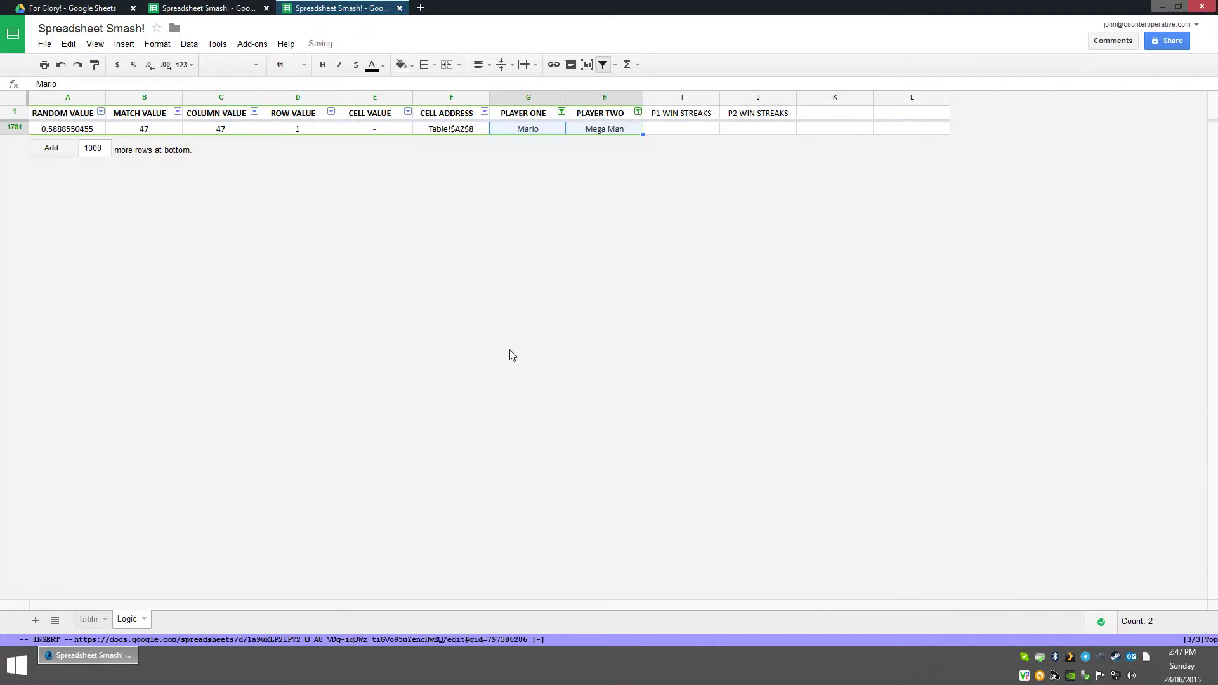
- Overwrite that match's random value with 1
click(70, 133)
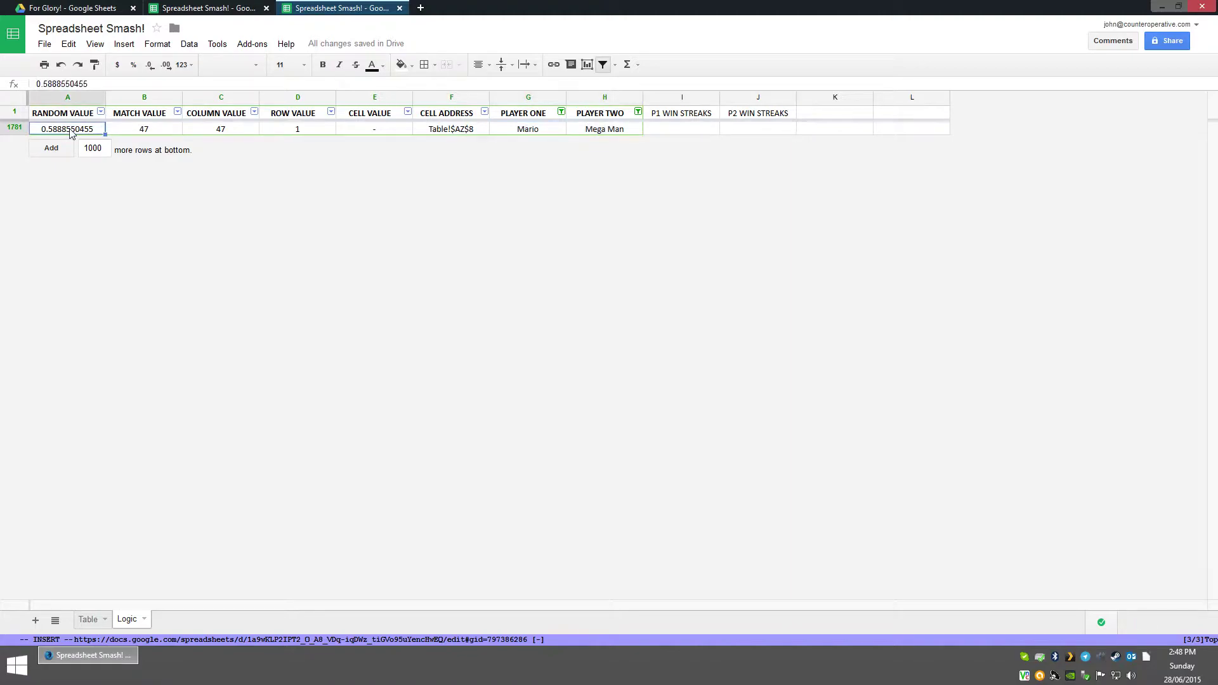
text(1)
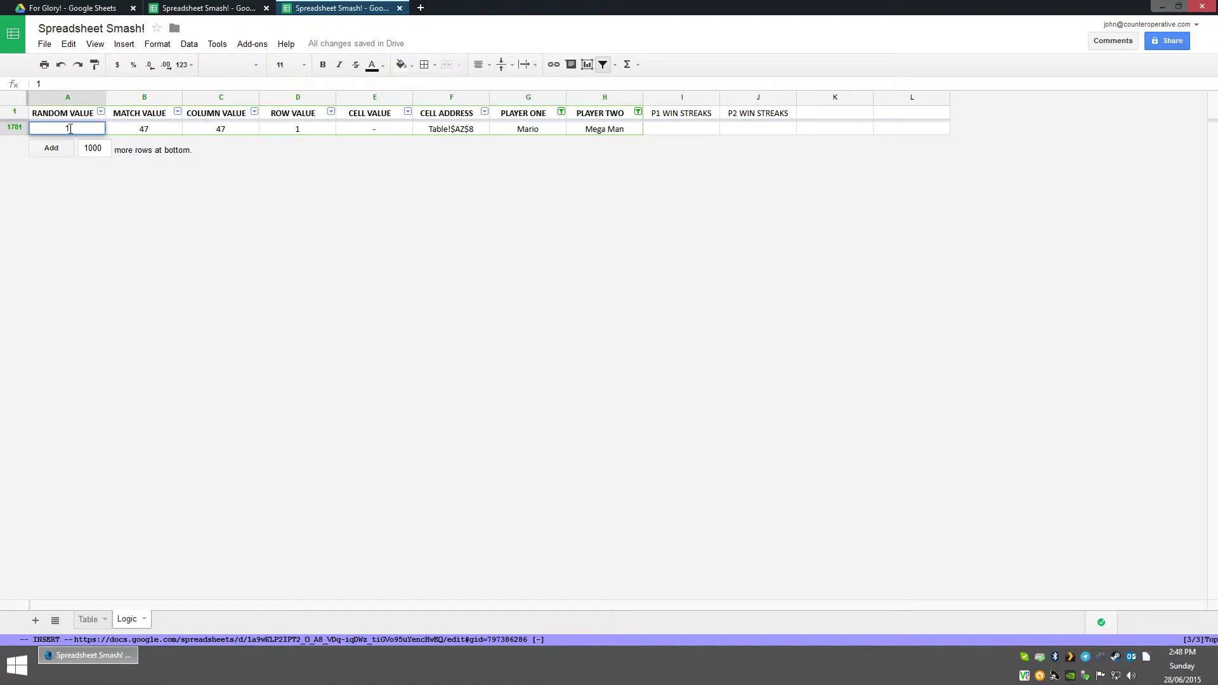
key(Return)
- Clear the PLAYER ONE and PLAYER TWO filters so every Logic match is shown
click(561, 113)
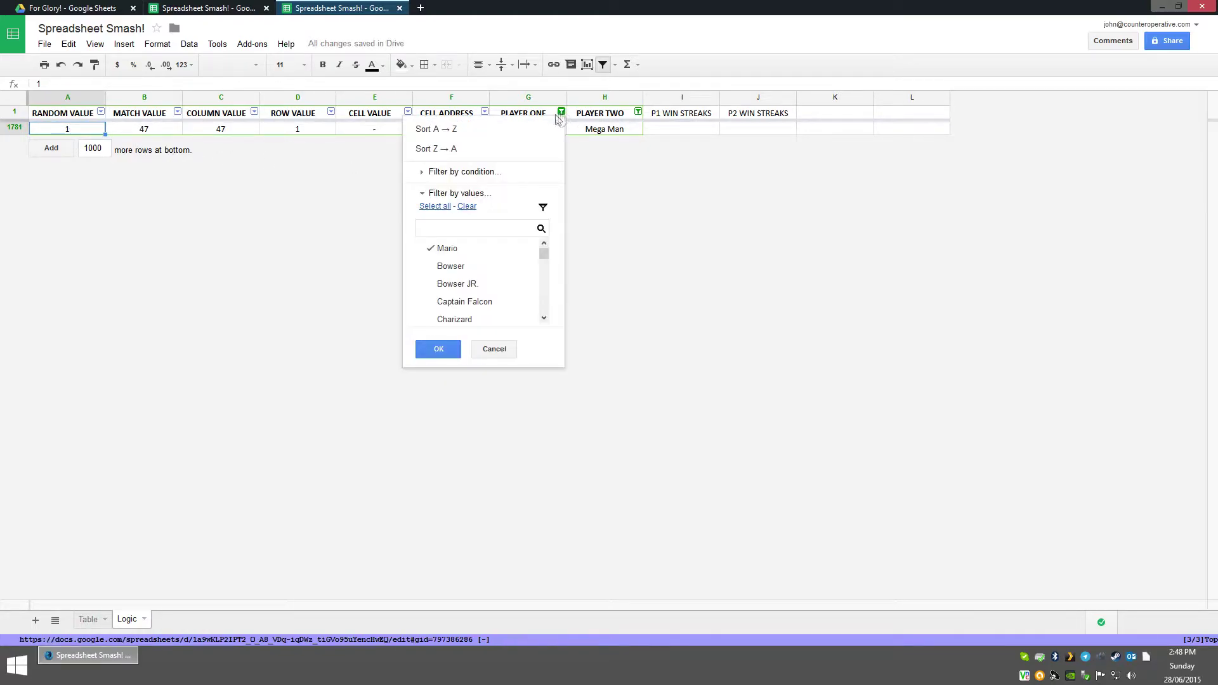
click(435, 207)
click(442, 350)
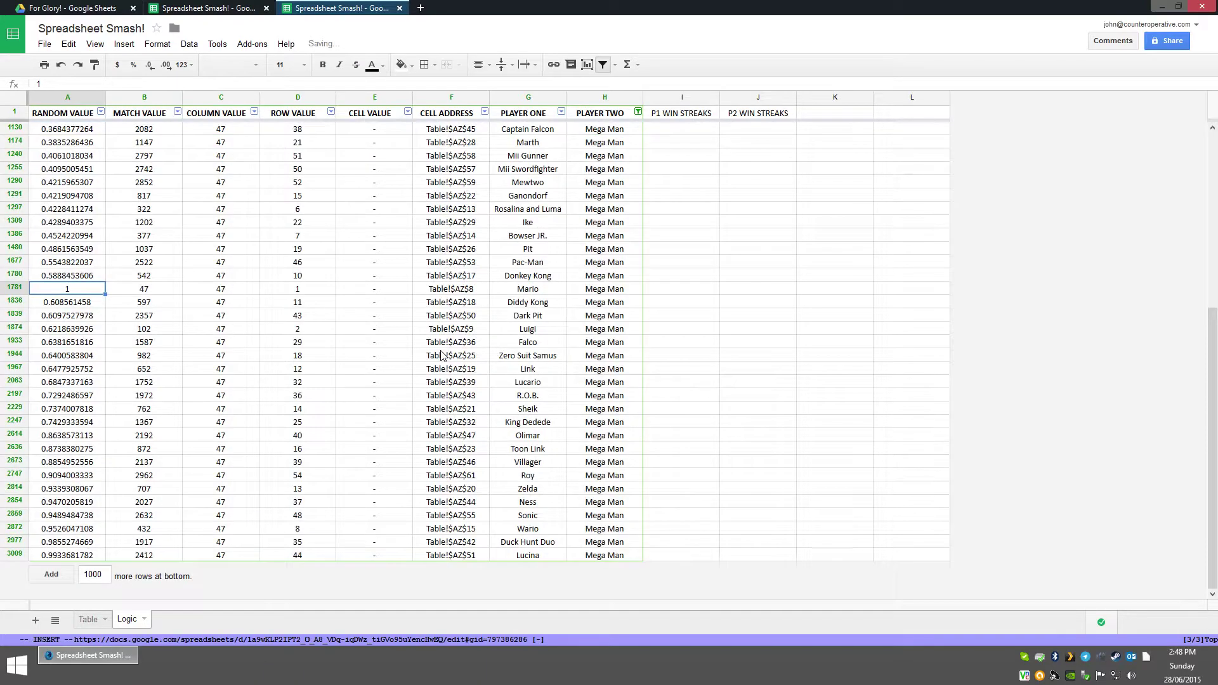
click(637, 112)
click(512, 207)
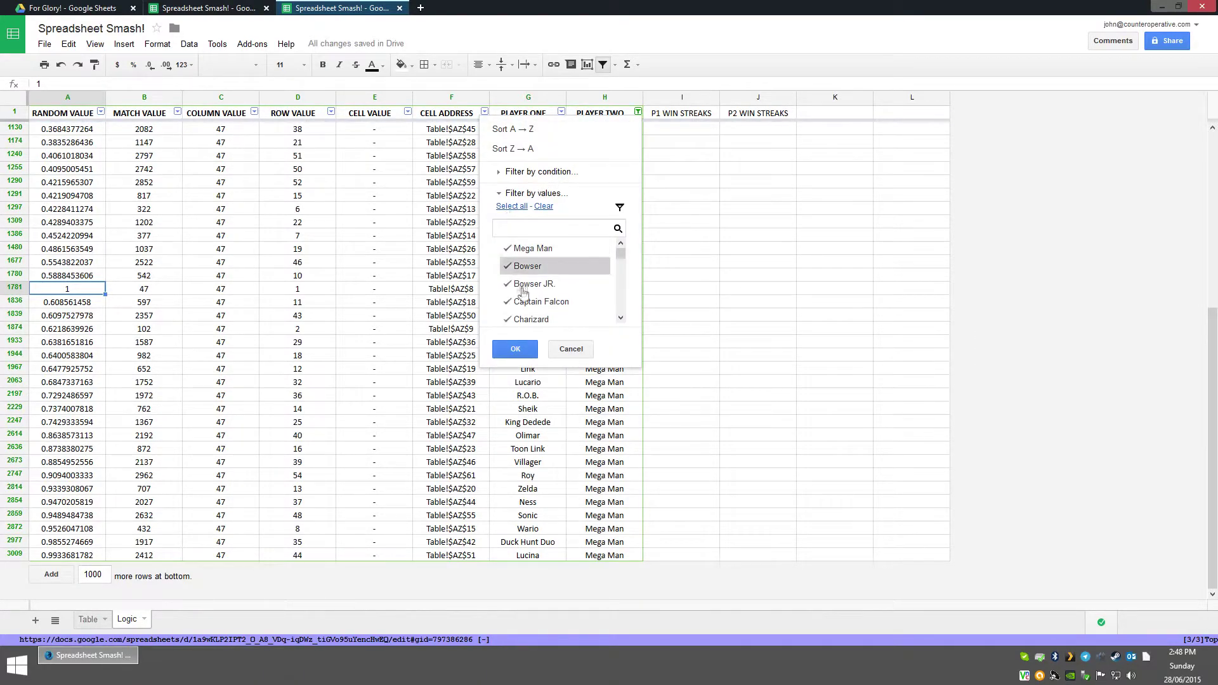
click(516, 350)
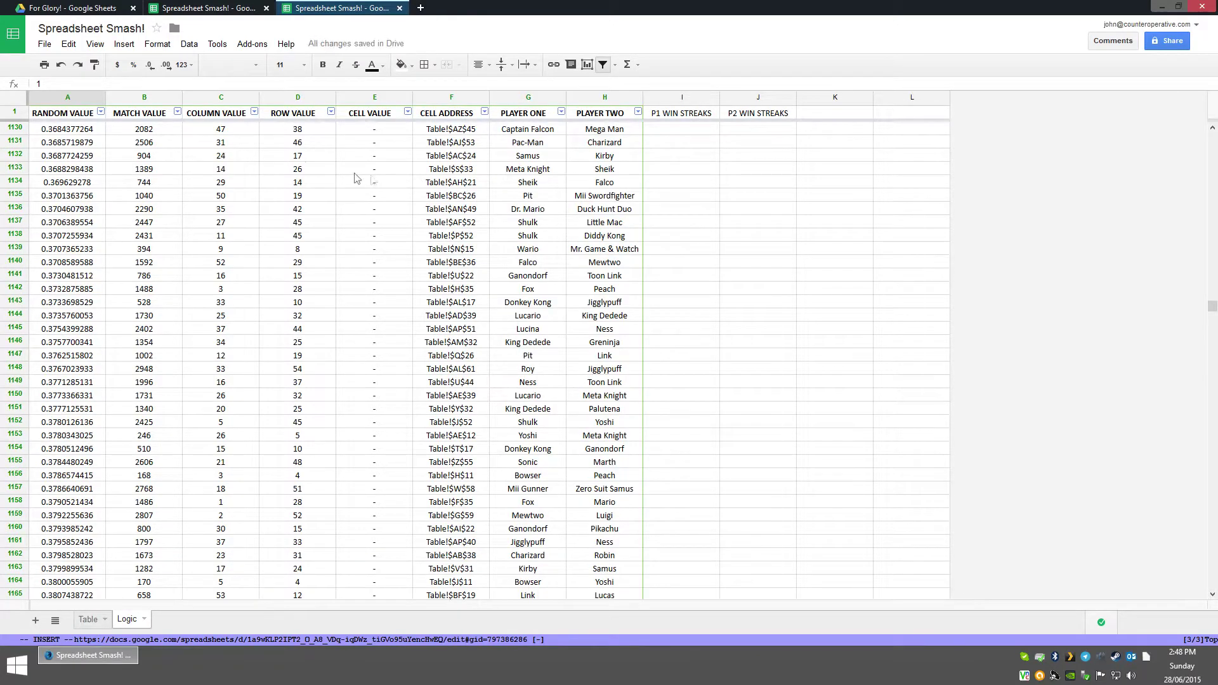
- Sort A→Z by RANDOM VALUE and confirm Mario vs Mega Man sits in row 3026
click(101, 113)
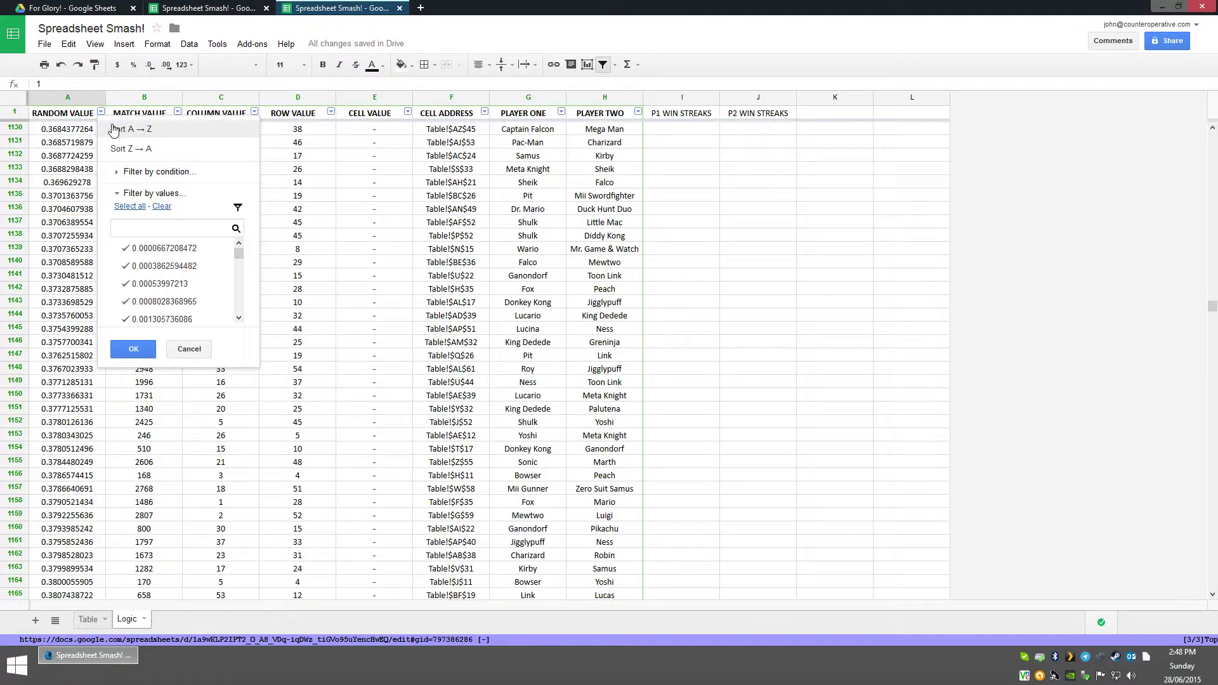
click(114, 130)
drag(1211, 306, 1212, 590)
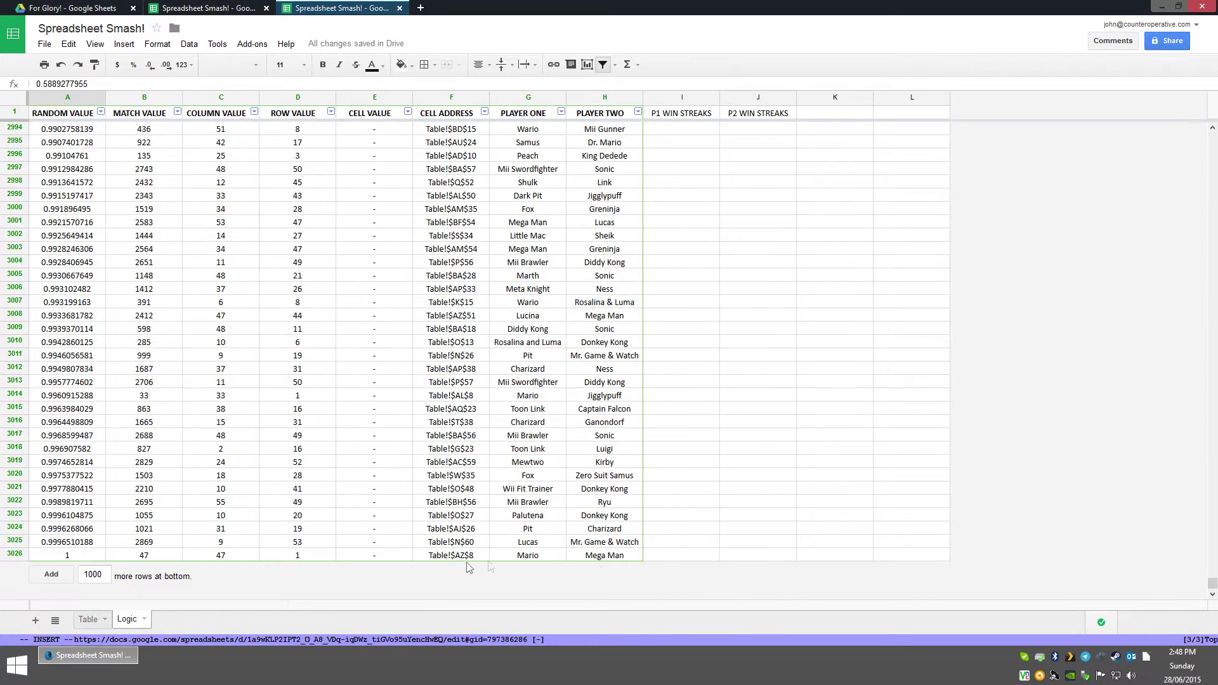
click(14, 554)
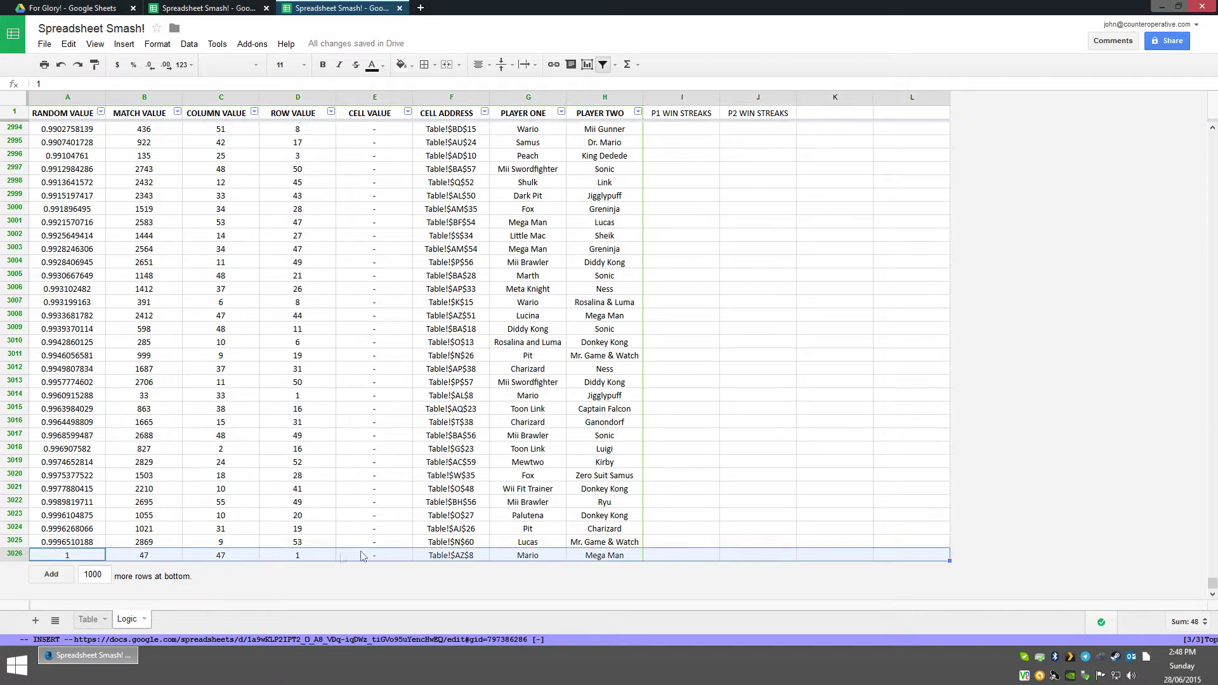
drag(543, 557, 593, 557)
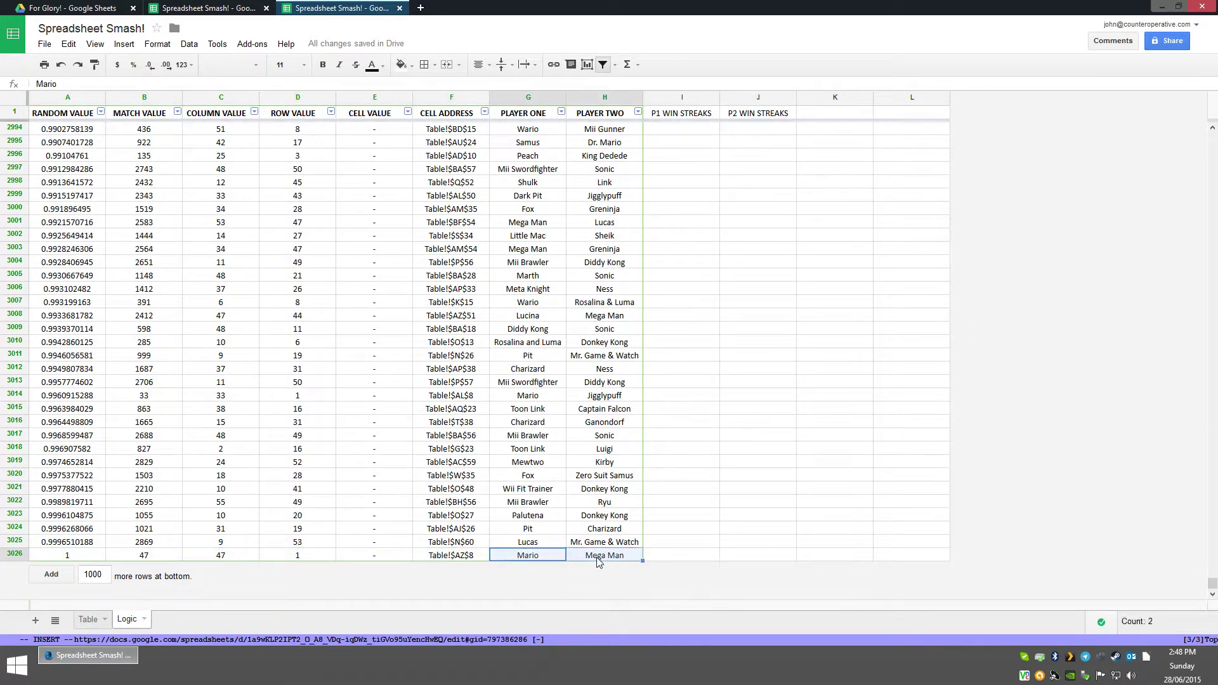